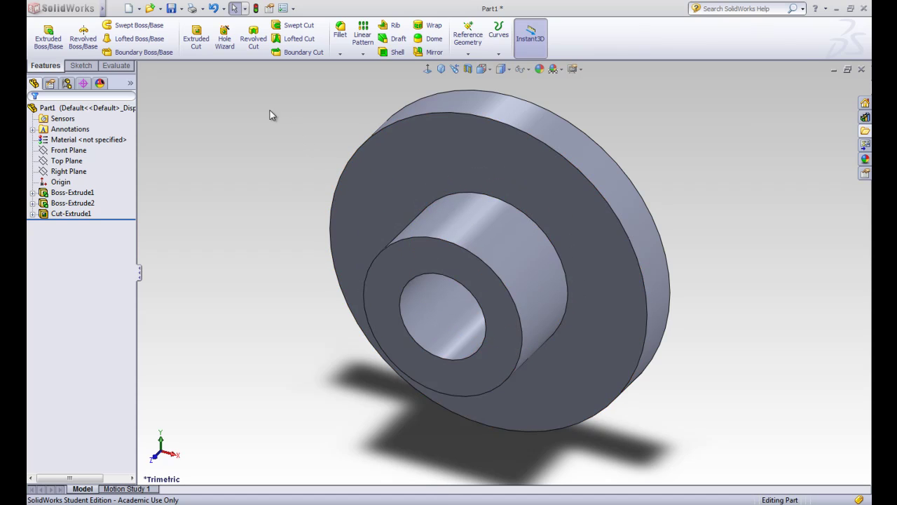
Start an Extruded Cut to sketch a new profile on the flange
left_click(197, 42)
Sketch a small circle above the bore on the flange's front face, viewed normal to it
left_click(487, 161)
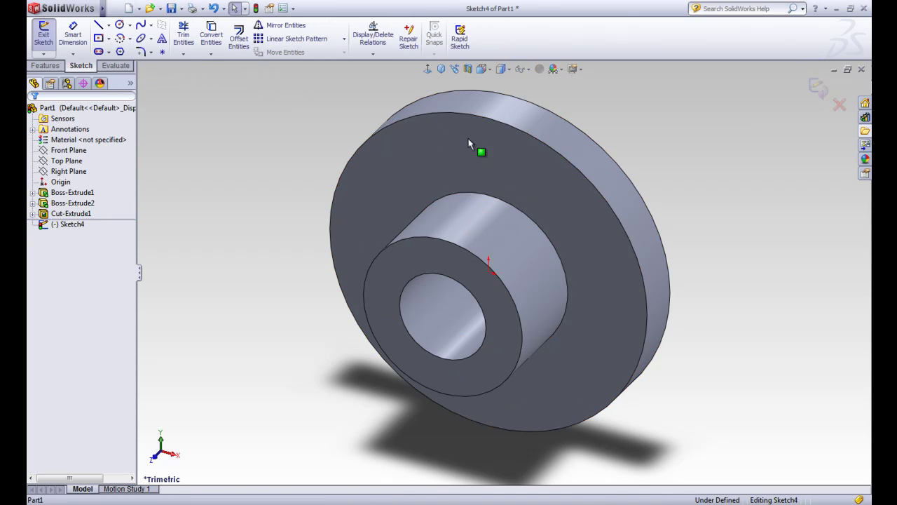
left_click(428, 70)
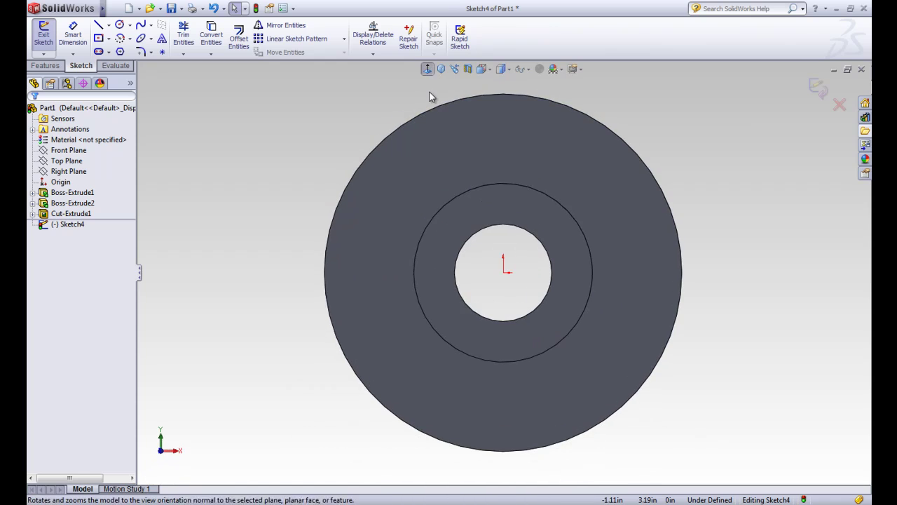
left_click(119, 24)
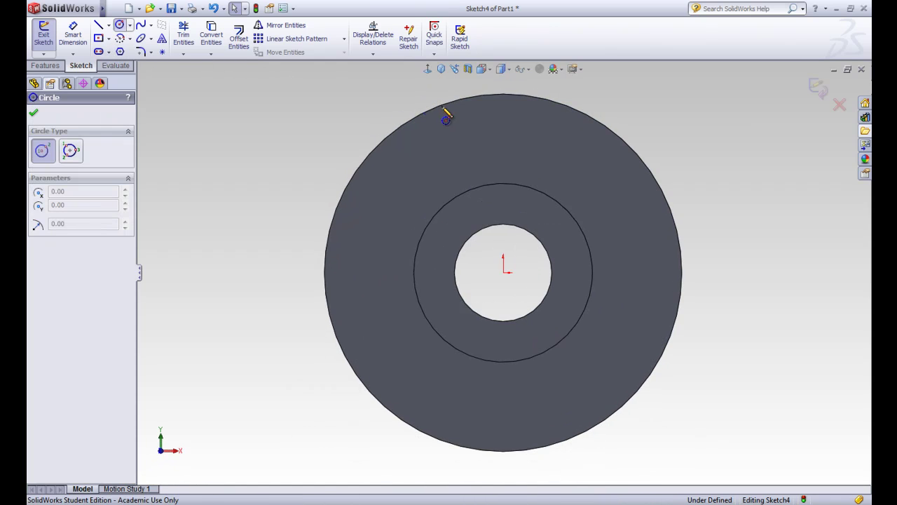
left_click(504, 142)
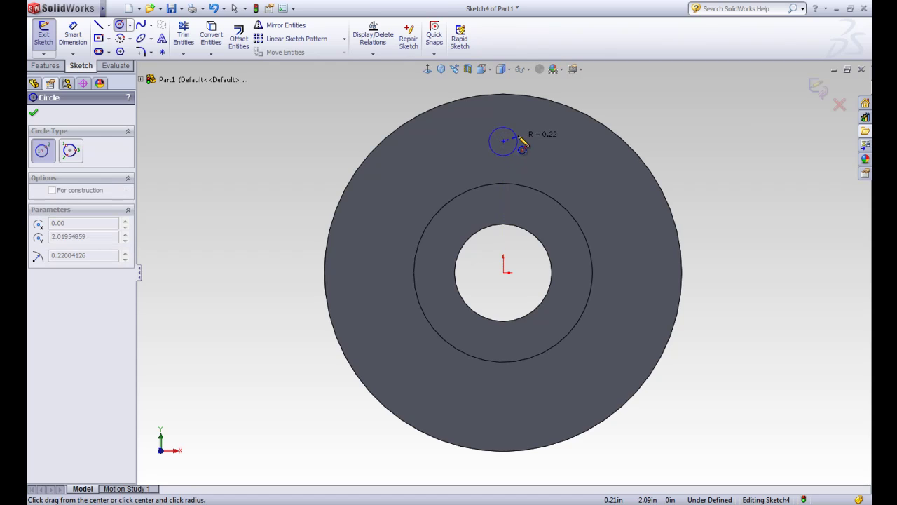
left_click(521, 148)
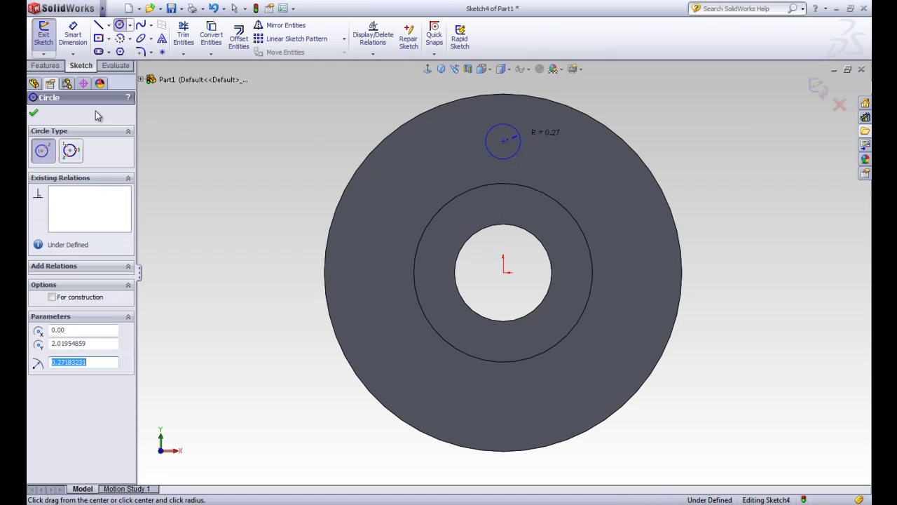
left_click(34, 114)
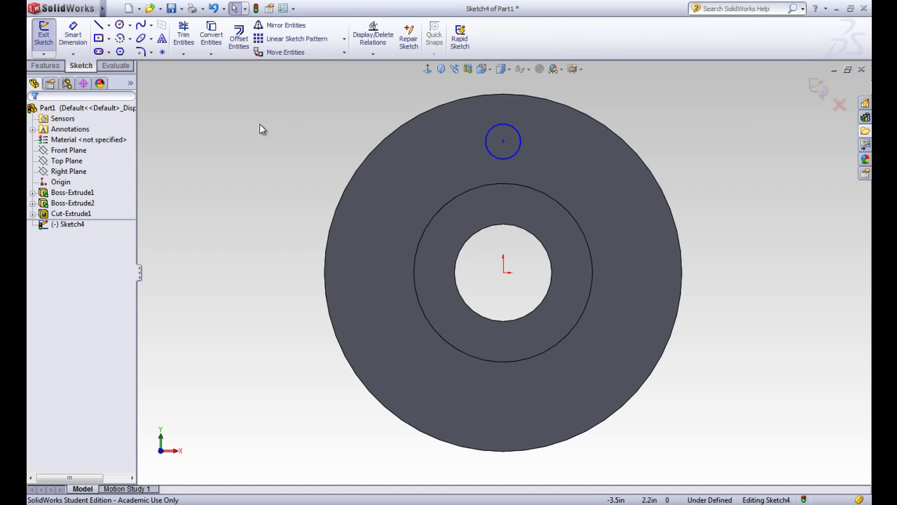
Dimension the small circle's diameter to 0.500
left_click(73, 35)
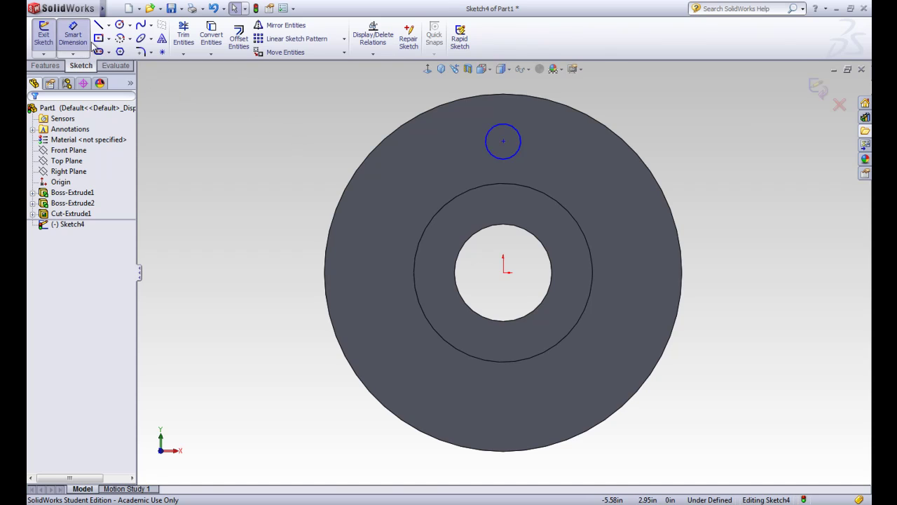
left_click(520, 140)
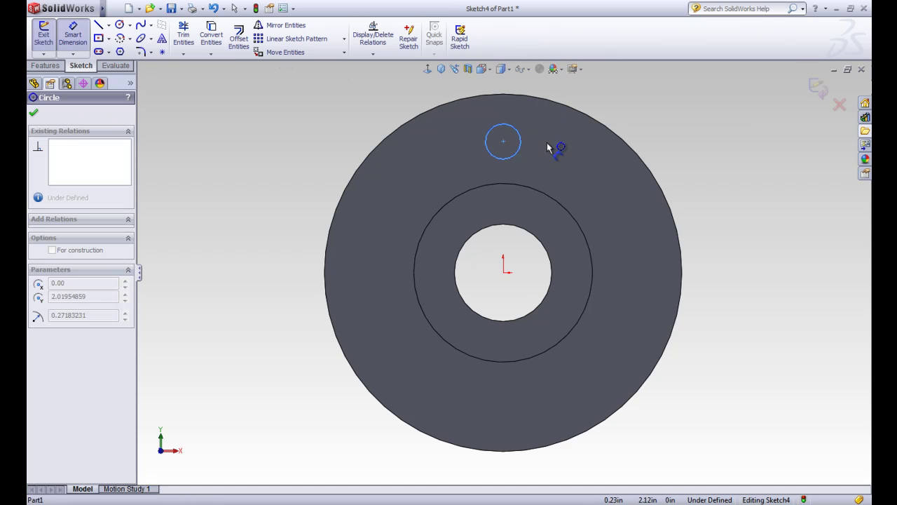
left_click(552, 144)
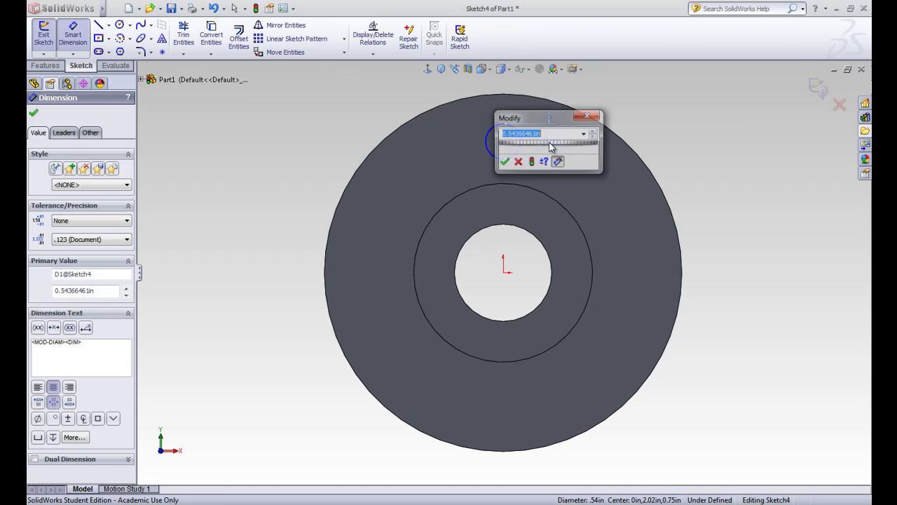
type(".5")
key("Return")
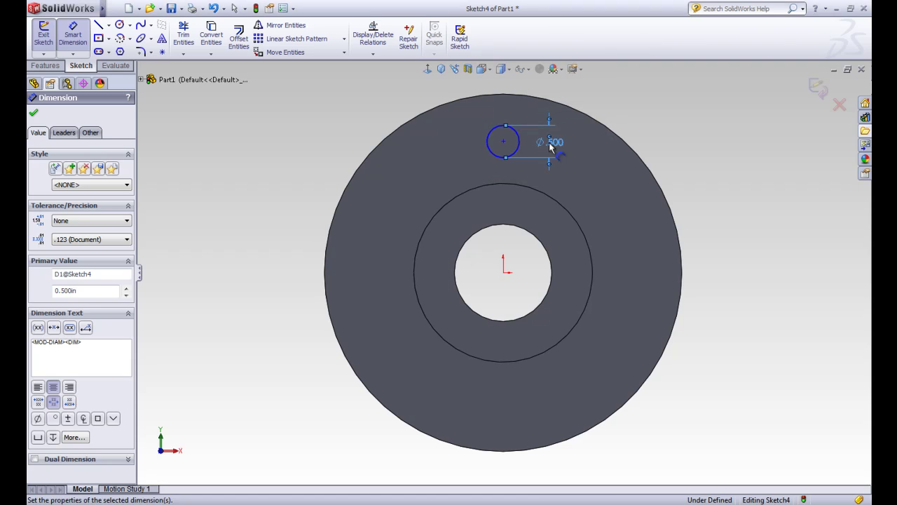
left_click(32, 113)
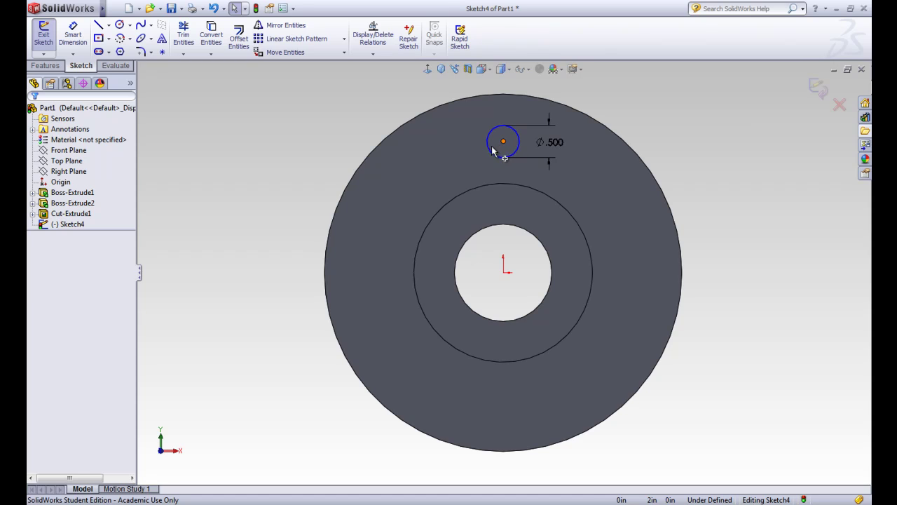
Add a Vertical relation between the small circle's centre and the origin so it sits directly above
left_click_drag(492, 149, 468, 143)
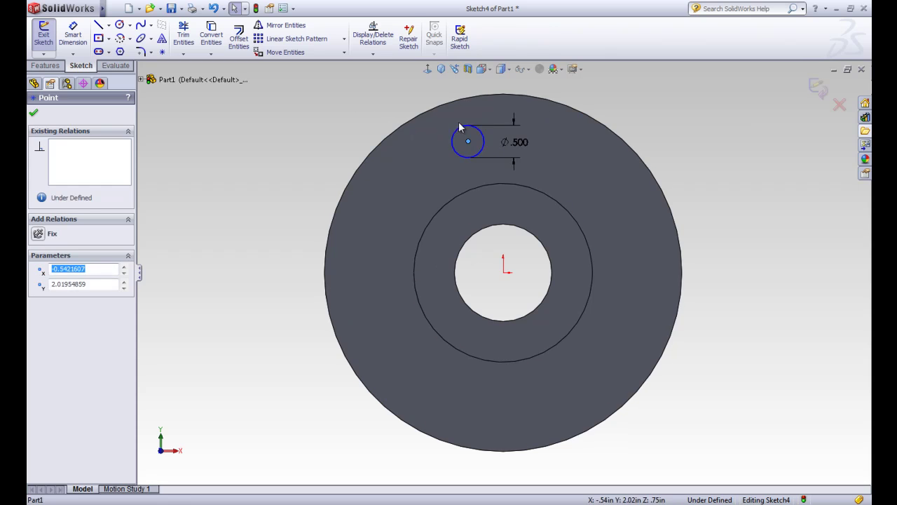
key("Escape")
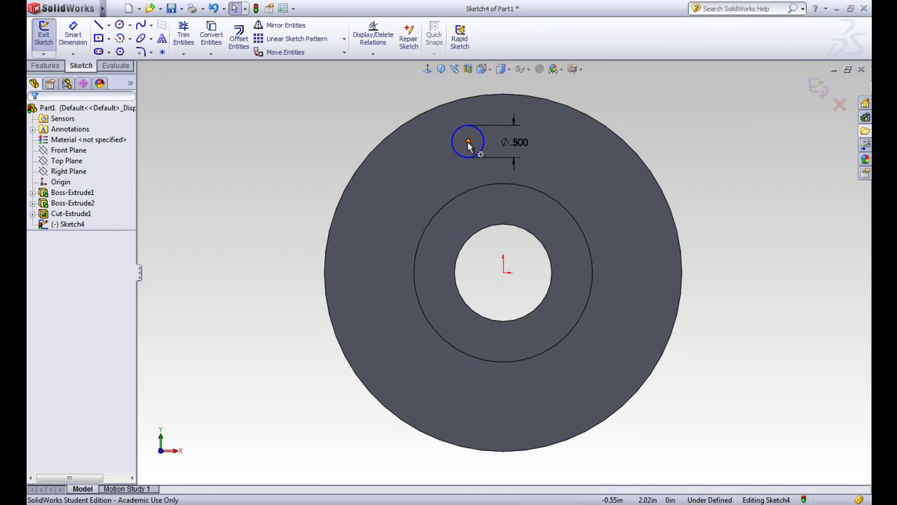
left_click(469, 143)
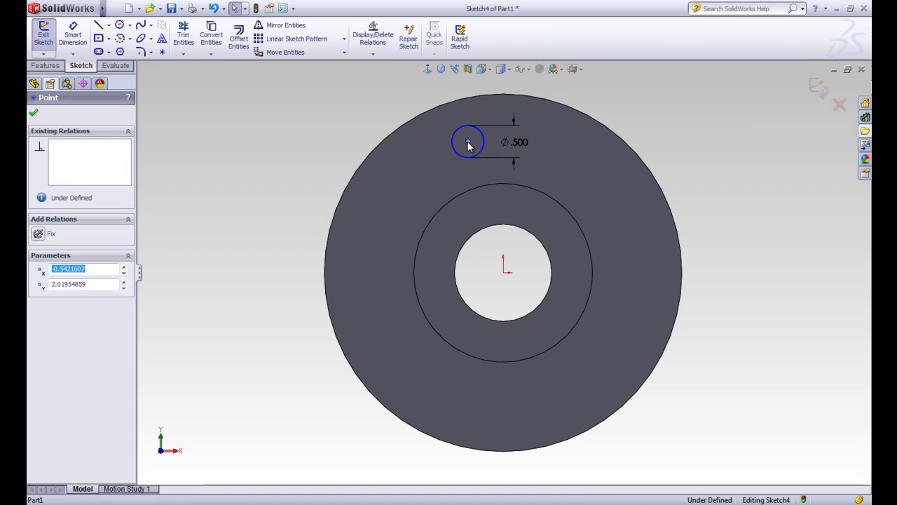
left_click(504, 272, "ctrl")
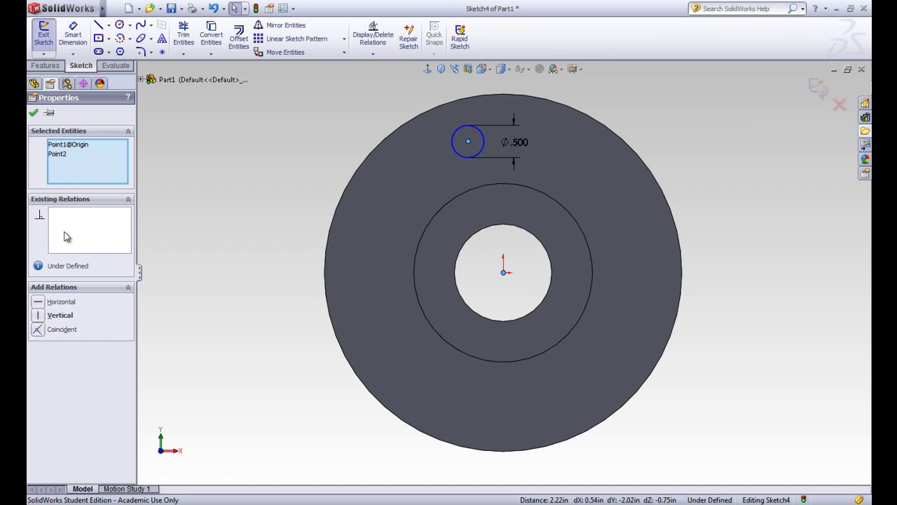
left_click(40, 315)
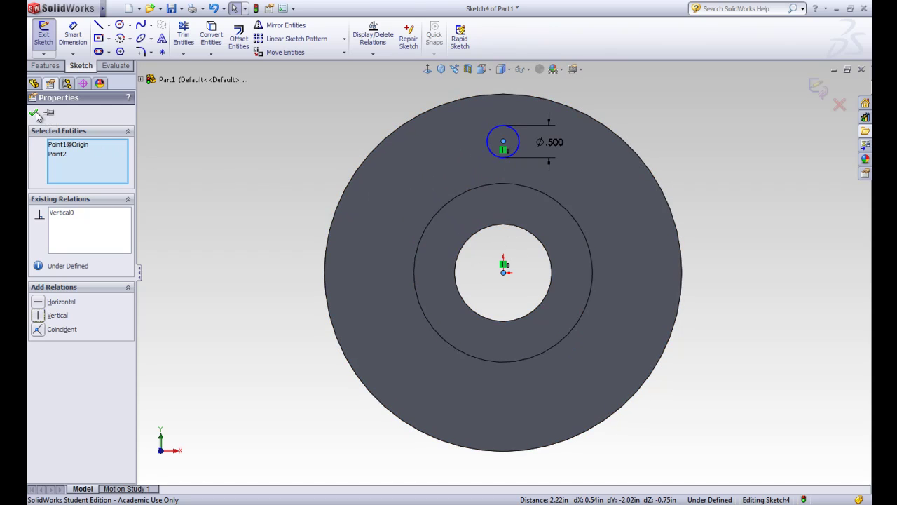
left_click(34, 114)
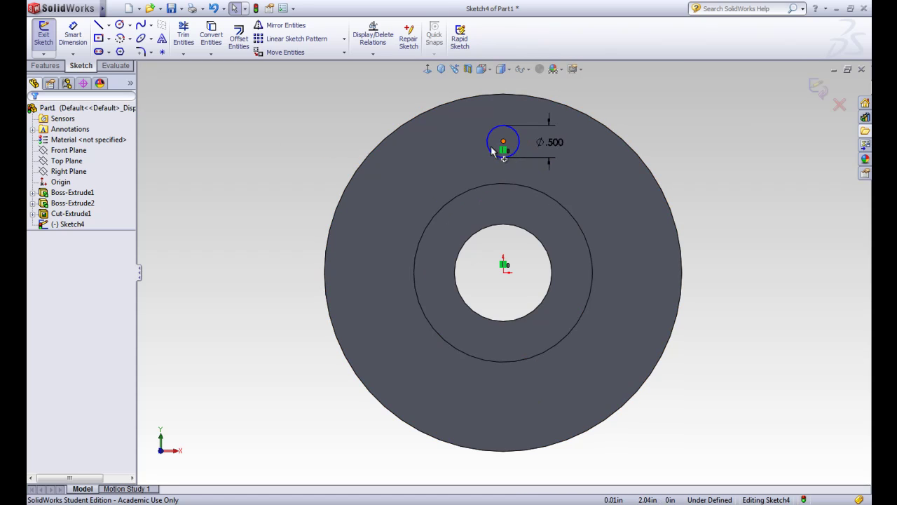
left_click_drag(492, 150, 443, 139)
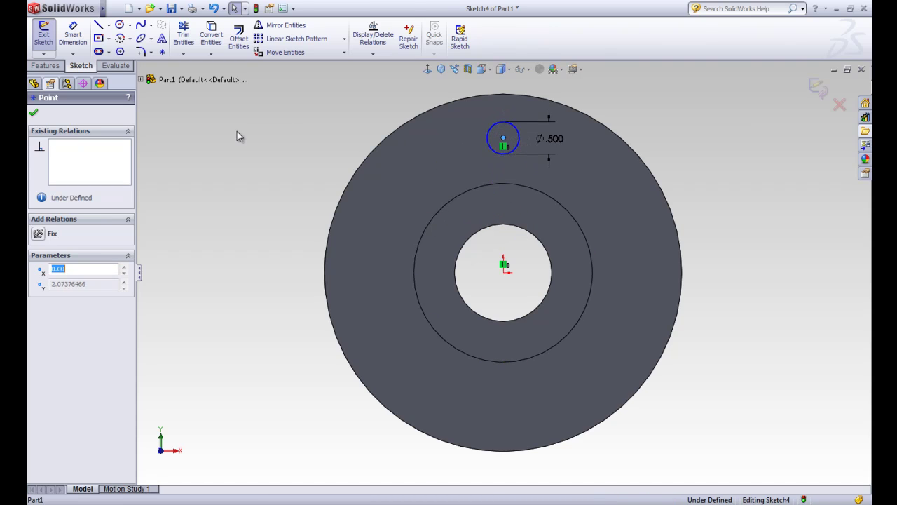
left_click(34, 113)
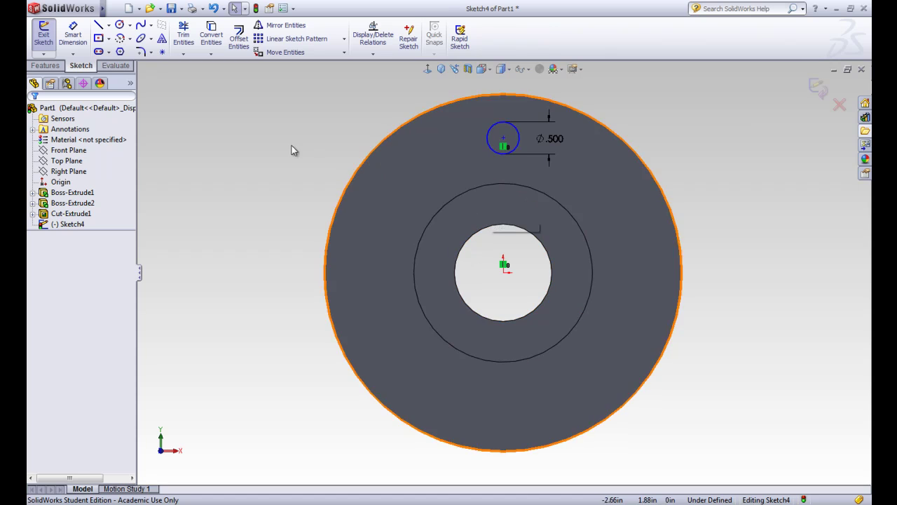
left_click(119, 25)
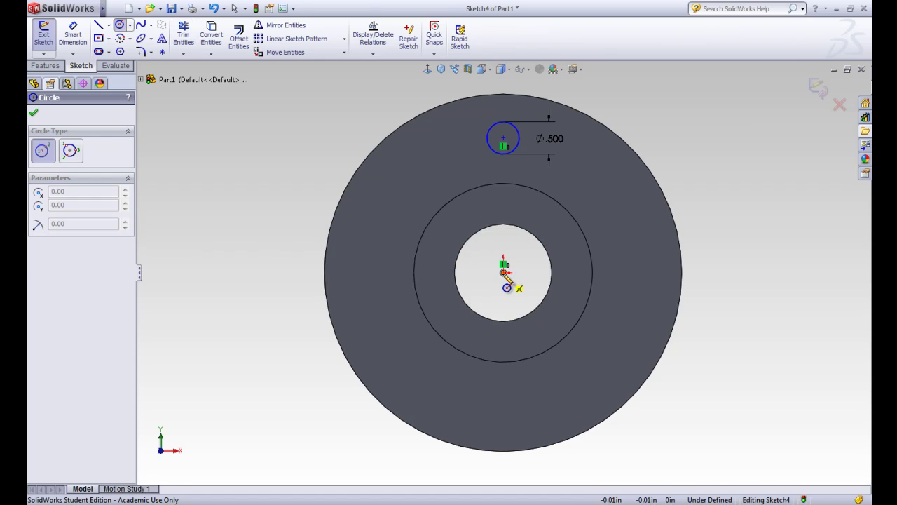
left_click(503, 272)
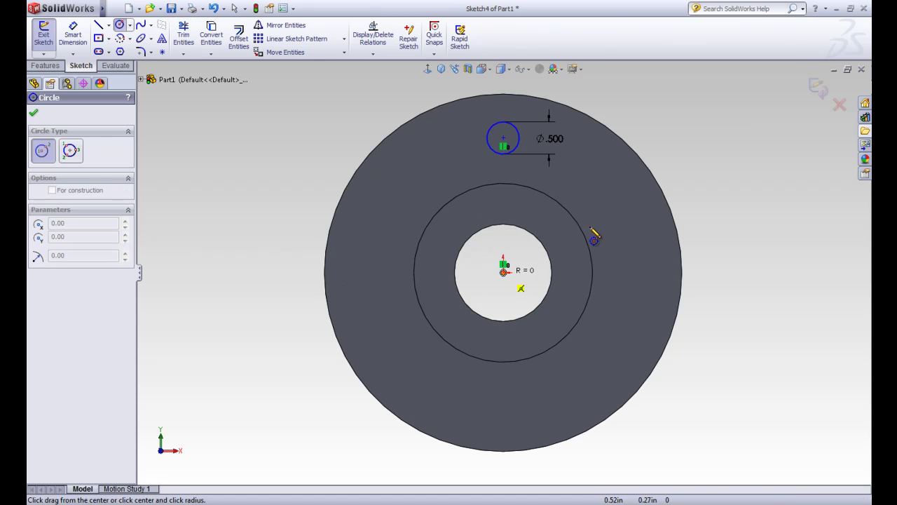
left_click(633, 227)
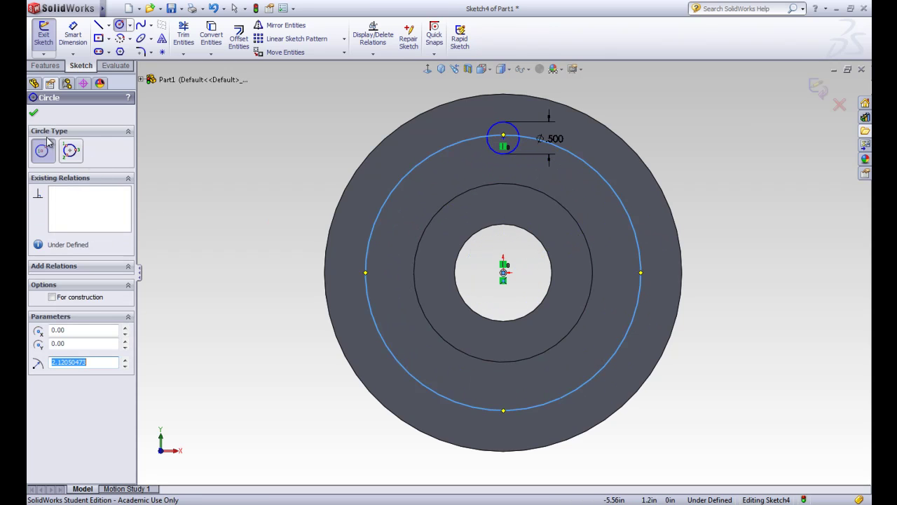
left_click(53, 299)
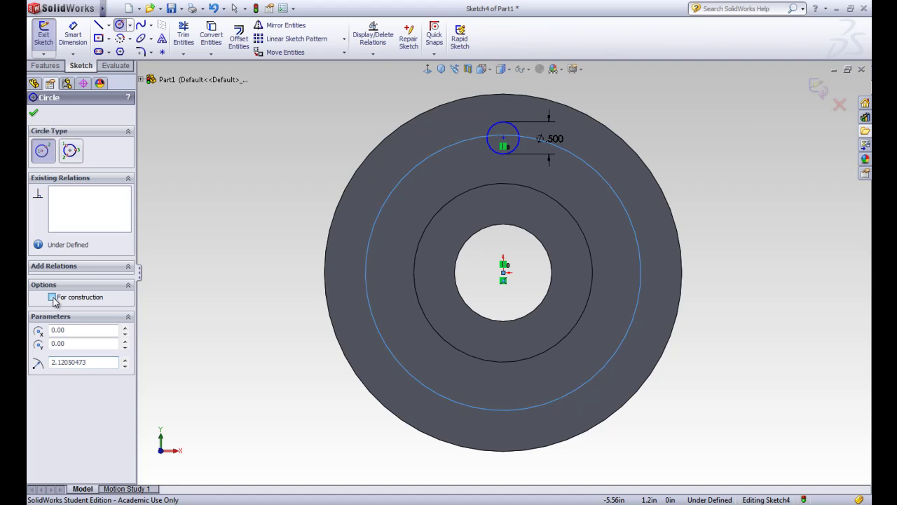
left_click(34, 114)
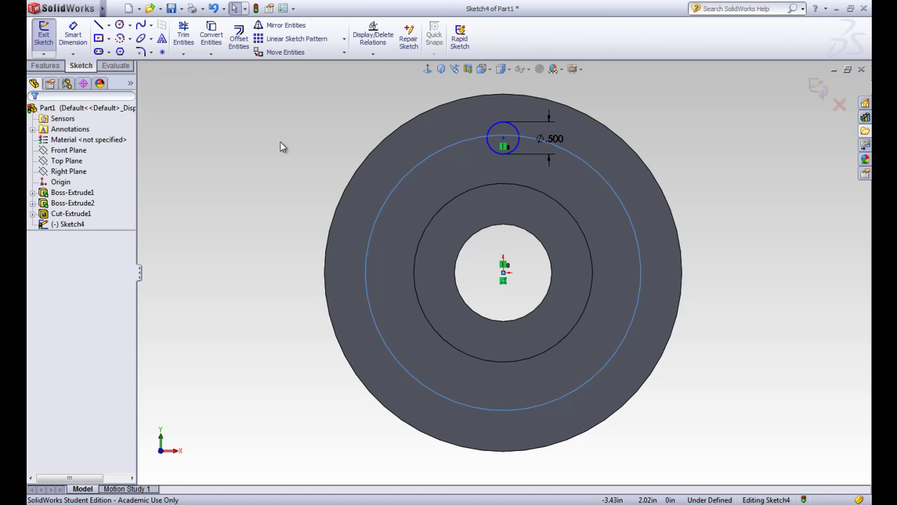
key("f")
scroll(439, 172, "down", 6)
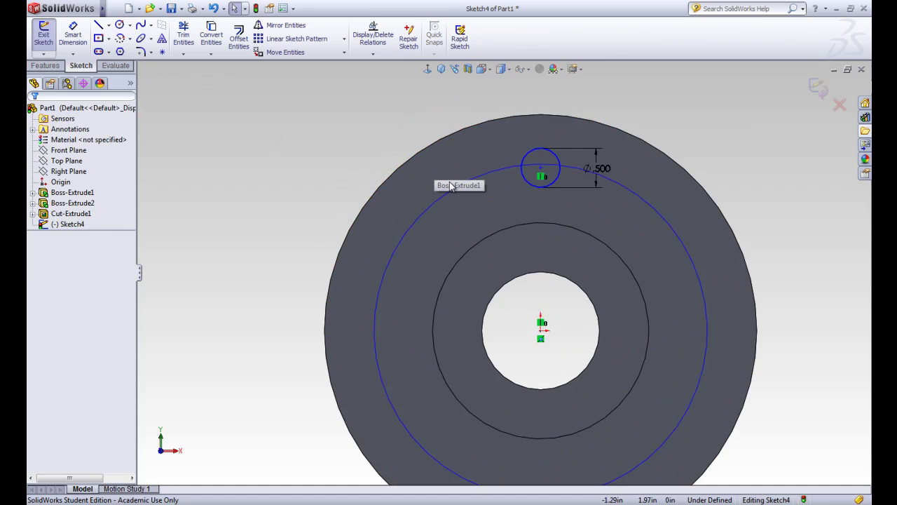
scroll(466, 231, "down", 1)
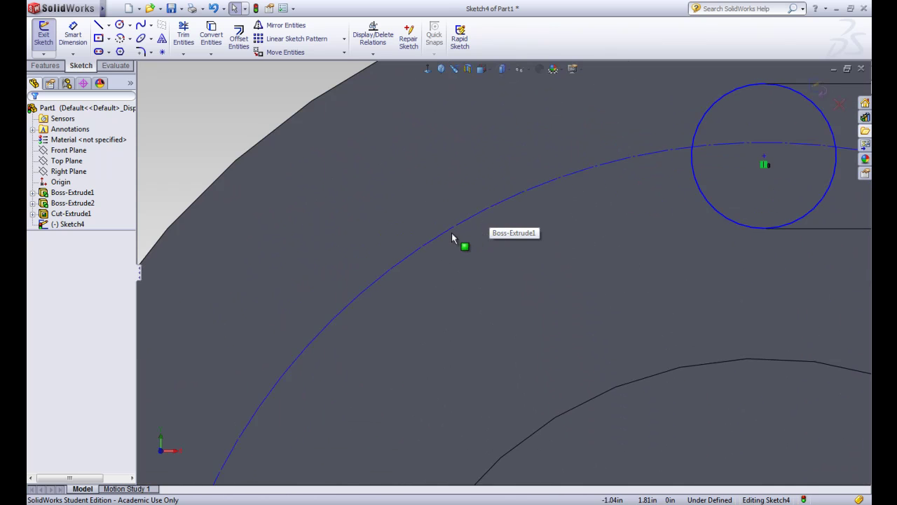
scroll(587, 234, "up", 6)
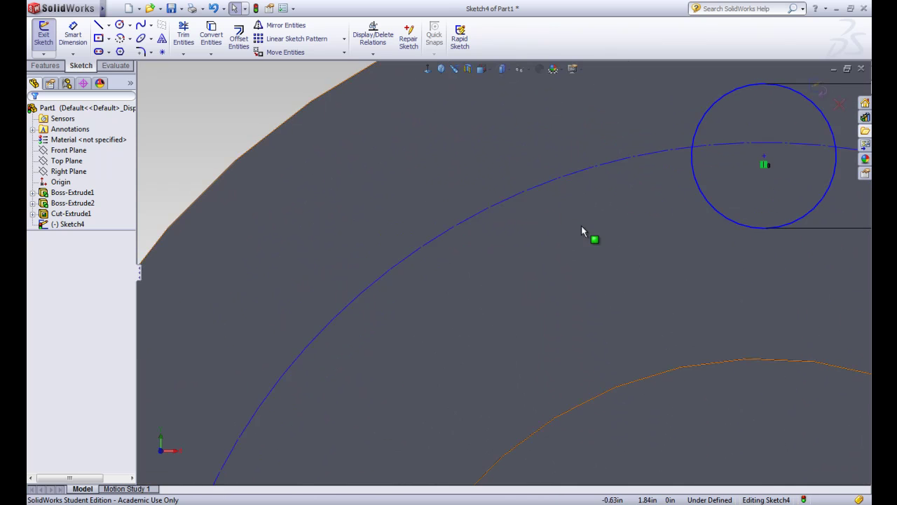
scroll(591, 242, "up", 4)
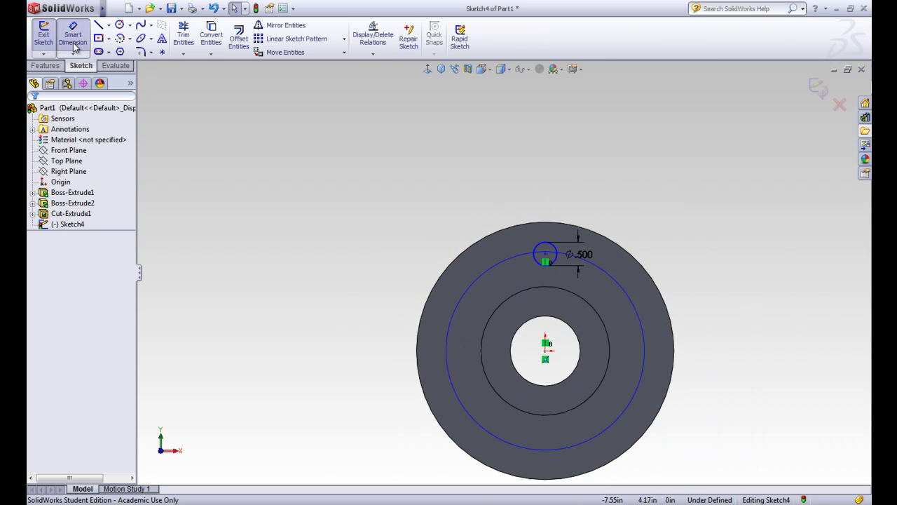
Dimension the construction circle's diameter to 4.250
left_click(73, 35)
left_click(690, 331)
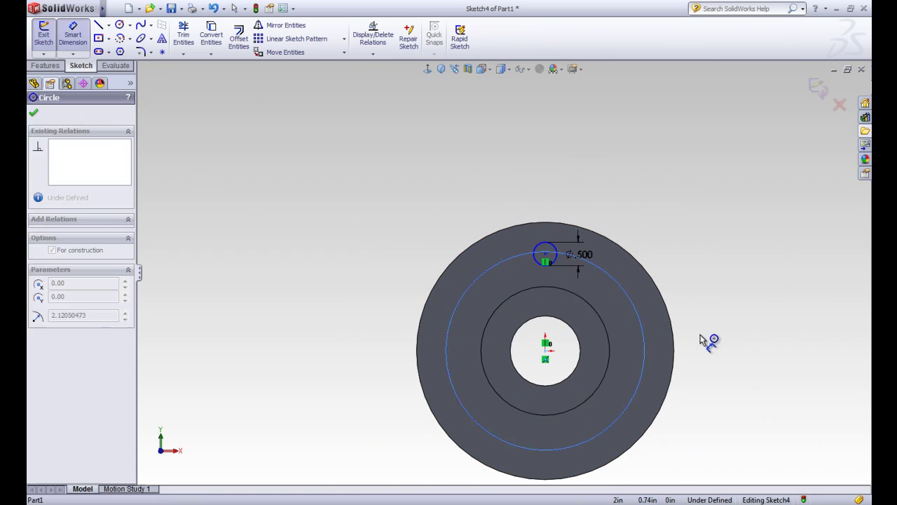
left_click(701, 337)
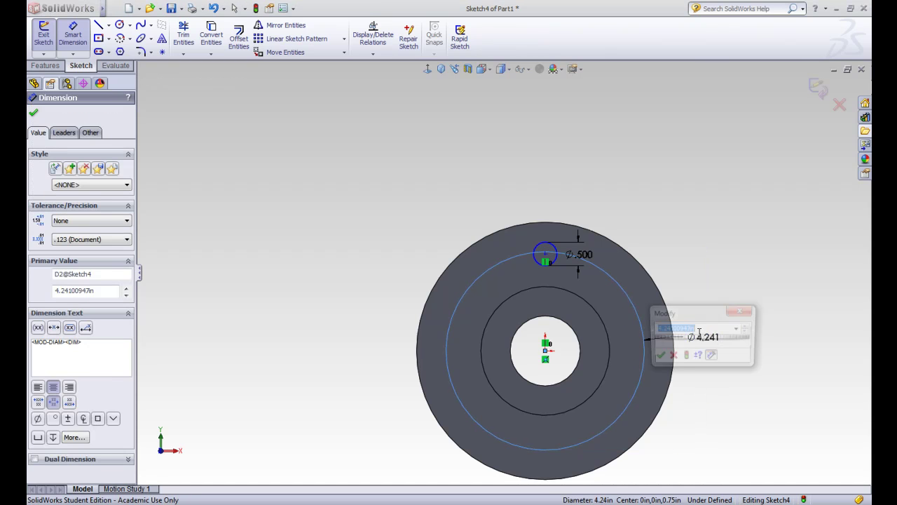
type("4")
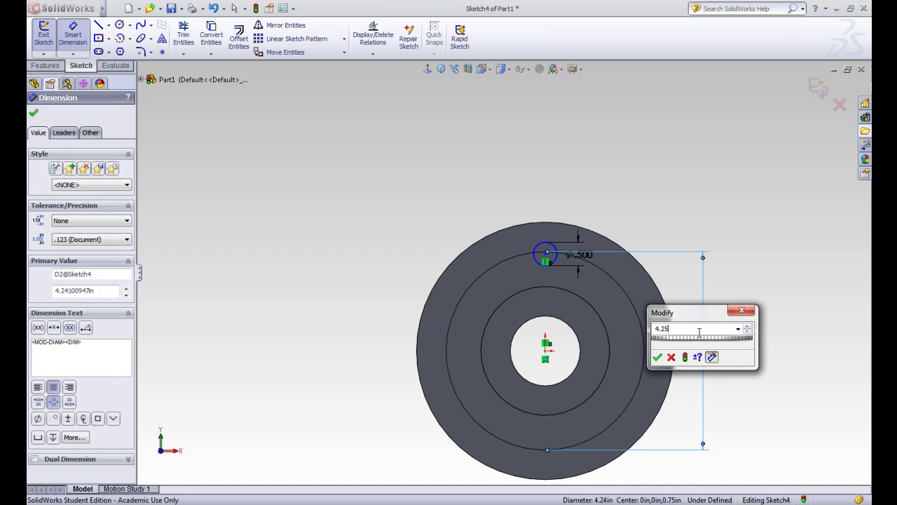
type(".25")
key("Return")
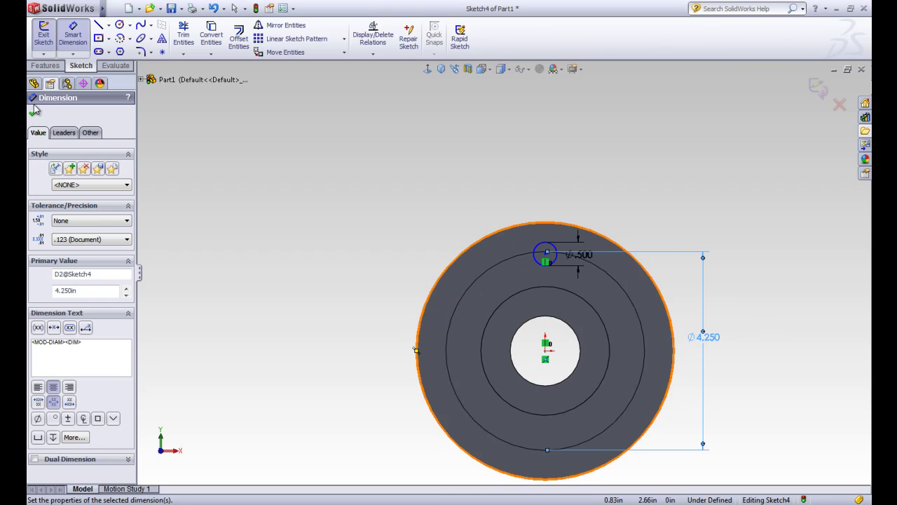
key("Escape")
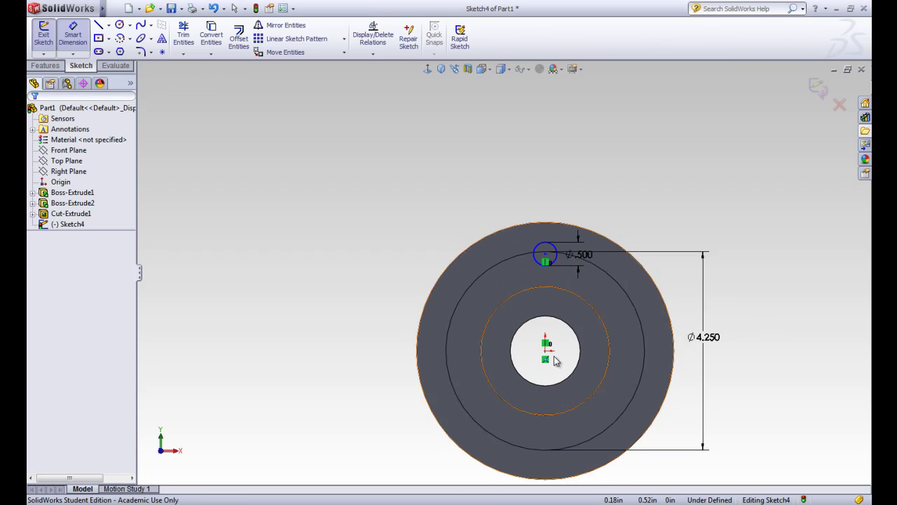
key("Escape")
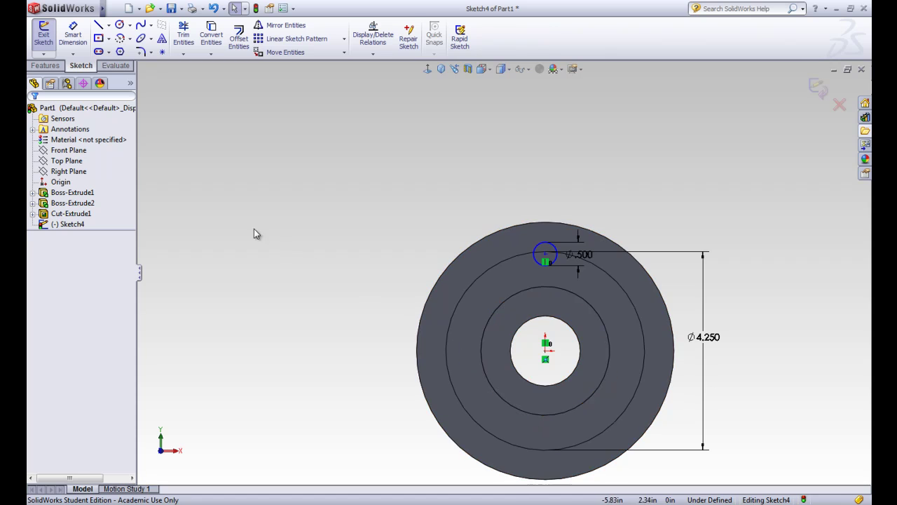
Make the small circle's centre coincident with the construction circle, fully defining Sketch4
scroll(554, 294, "down", 3)
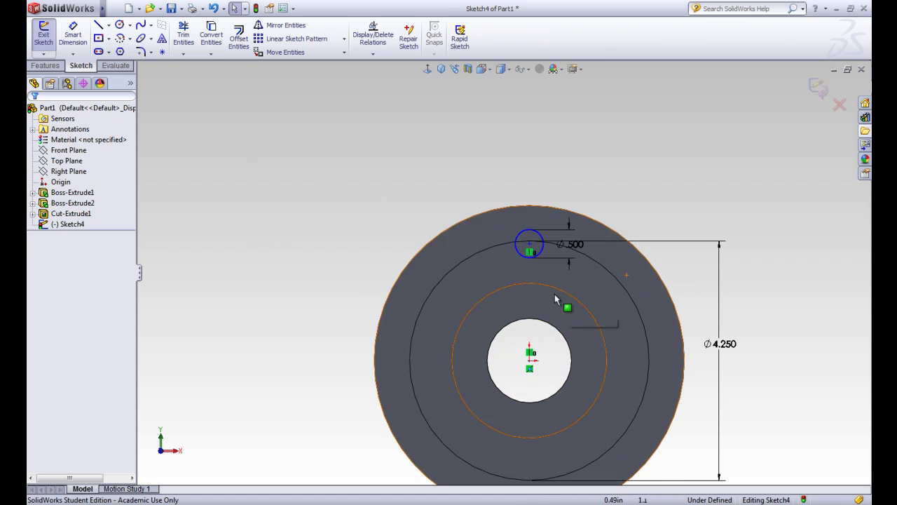
left_click(526, 237)
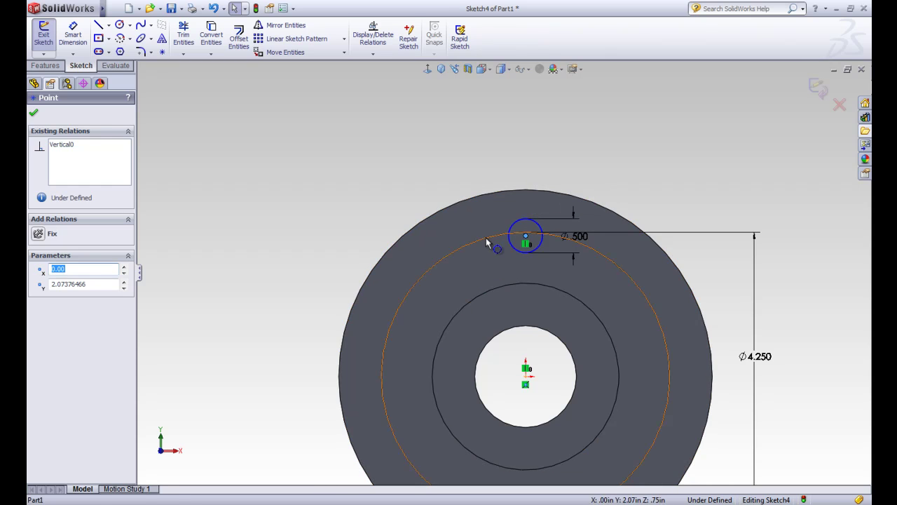
left_click(486, 239, "ctrl")
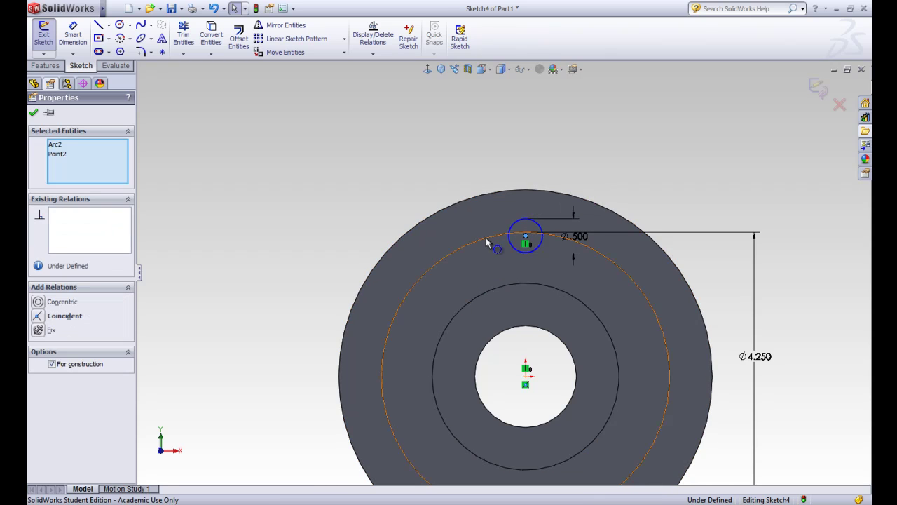
left_click(39, 316)
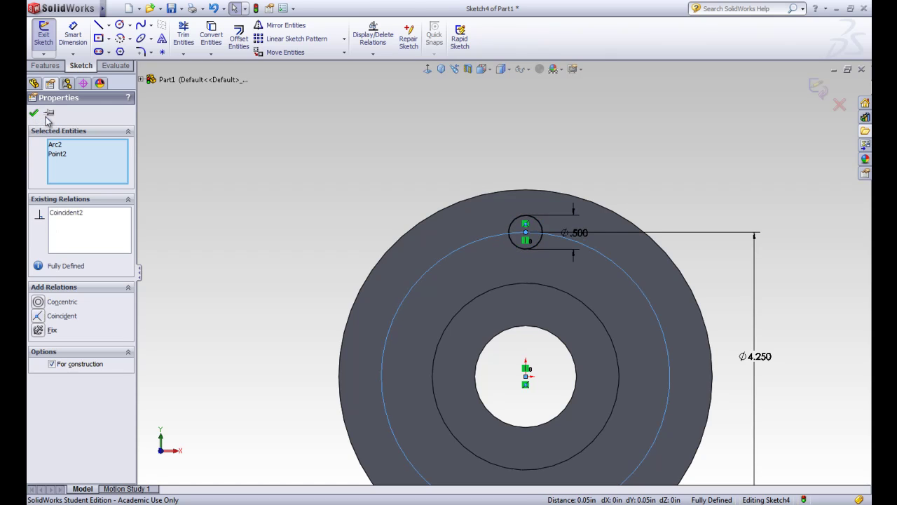
left_click(34, 113)
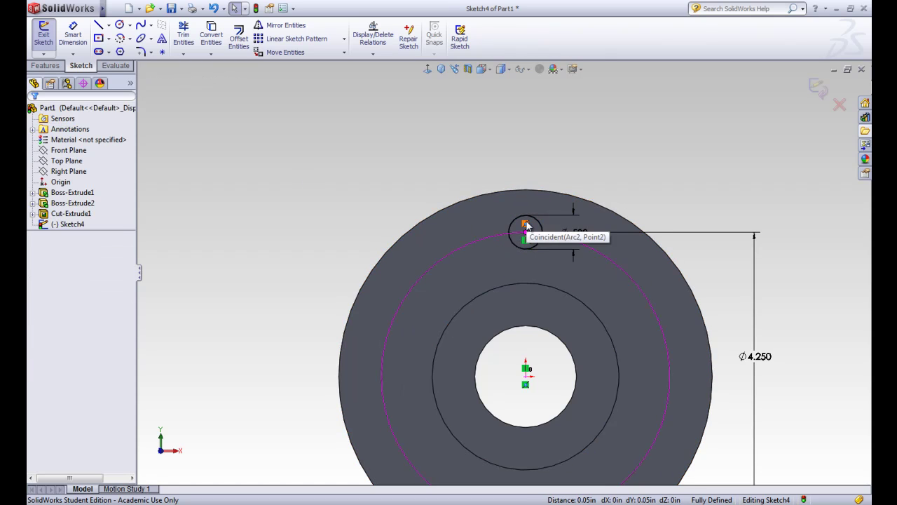
key("f")
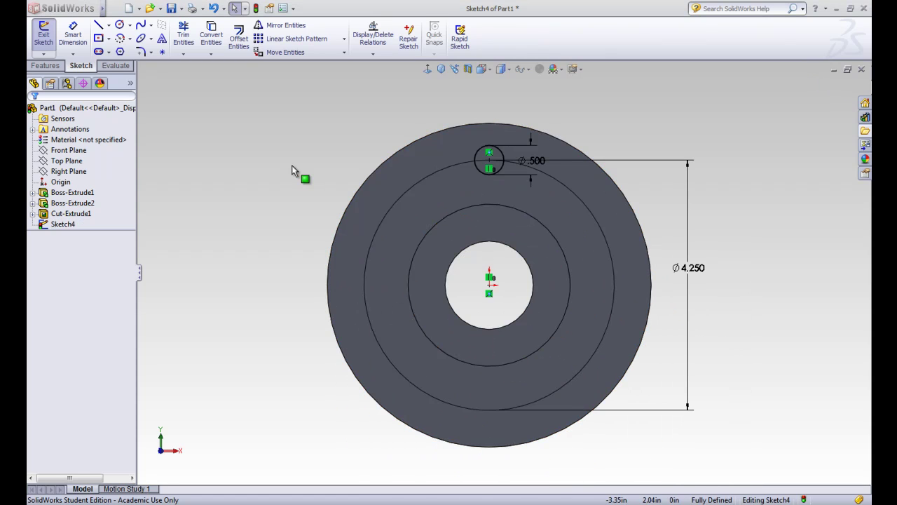
Circular sketch-pattern the 0.500 circle: 4 instances around the origin, 360° equal spacing
left_click(344, 41)
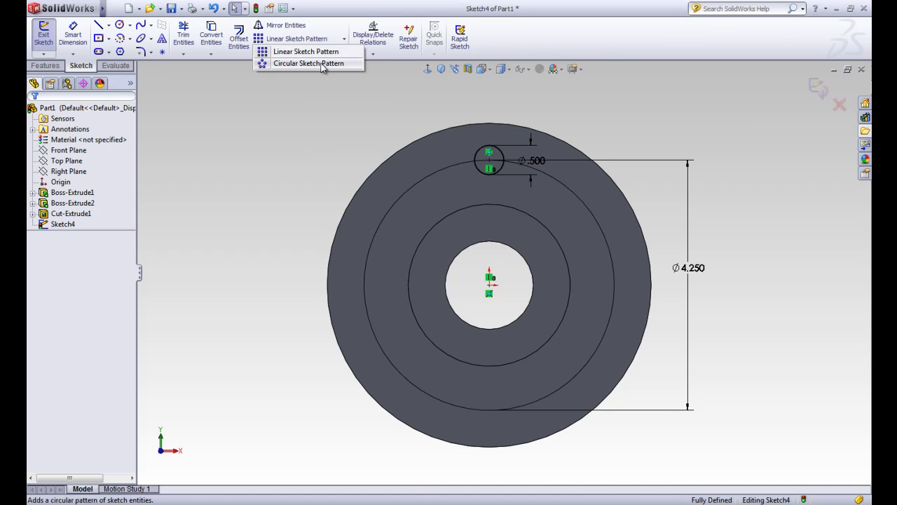
left_click(323, 65)
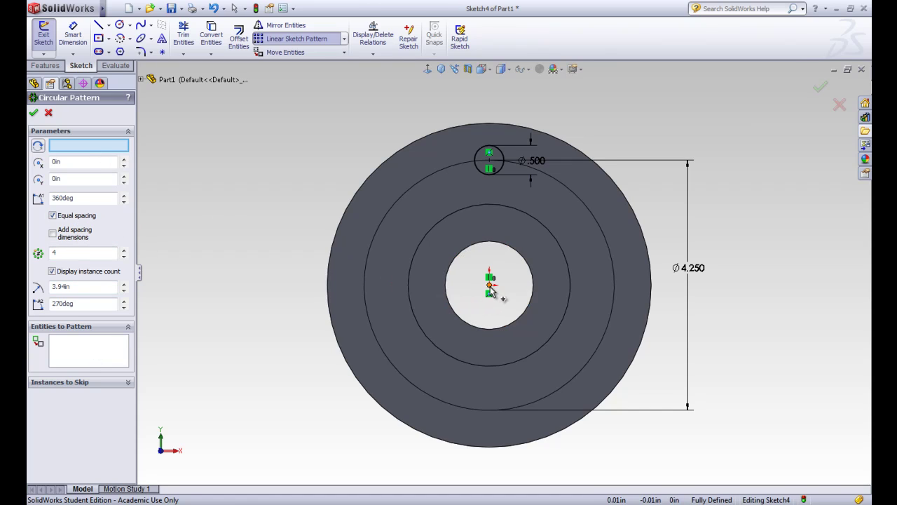
left_click(103, 145)
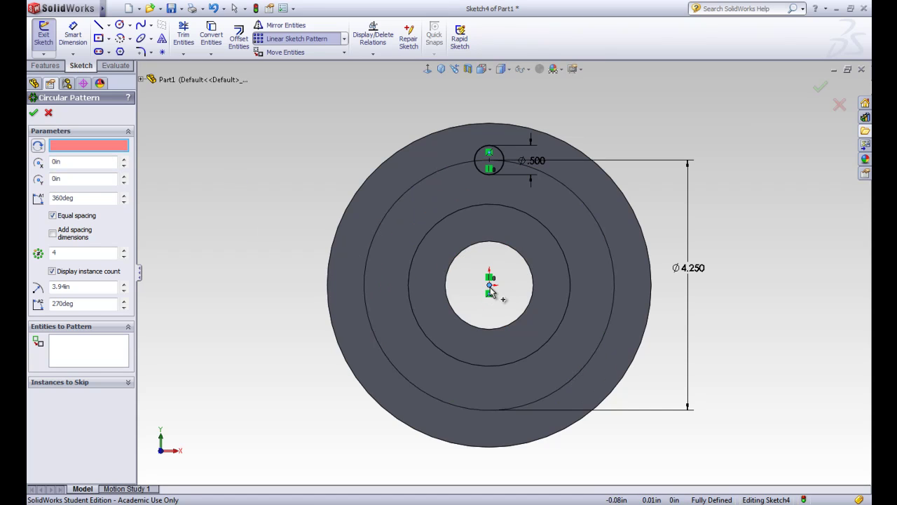
left_click(490, 288)
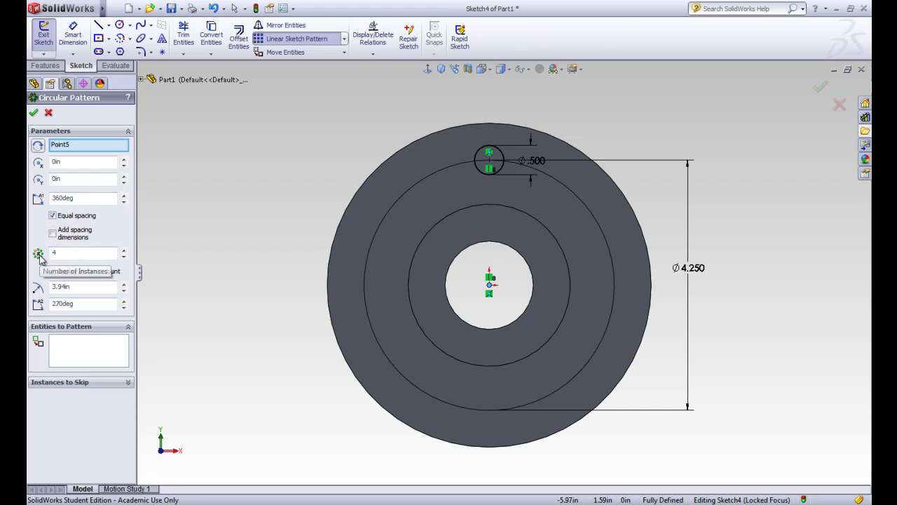
left_click(69, 345)
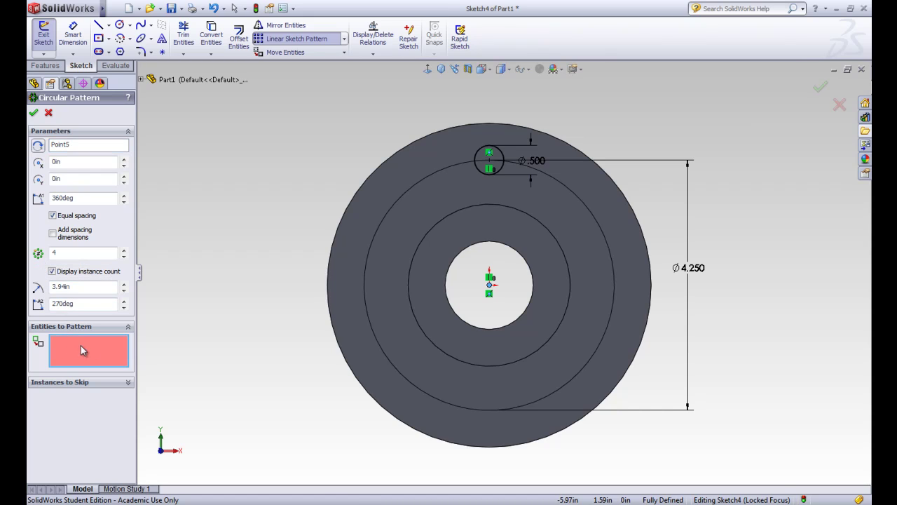
left_click(481, 174)
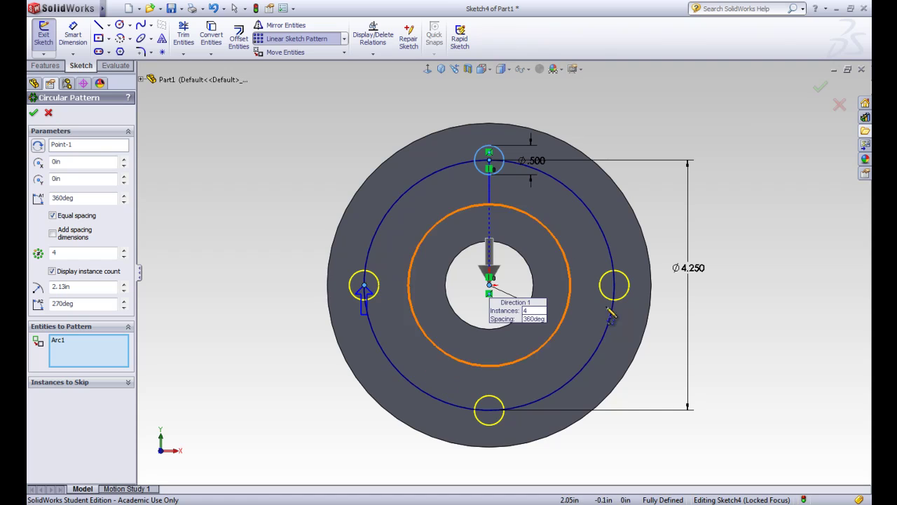
left_click(33, 115)
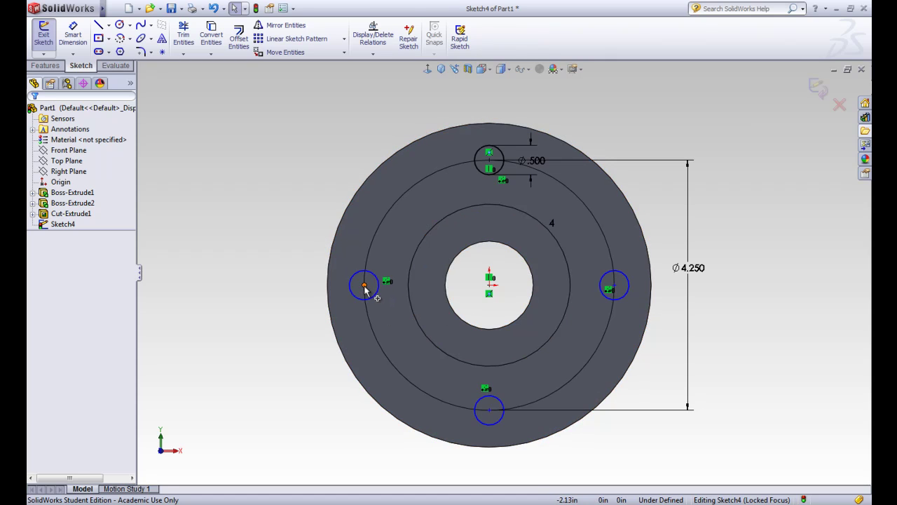
Make the left patterned hole's centre coincident with the 4.250 bolt circle
left_click_drag(365, 287, 307, 337)
left_click(273, 226)
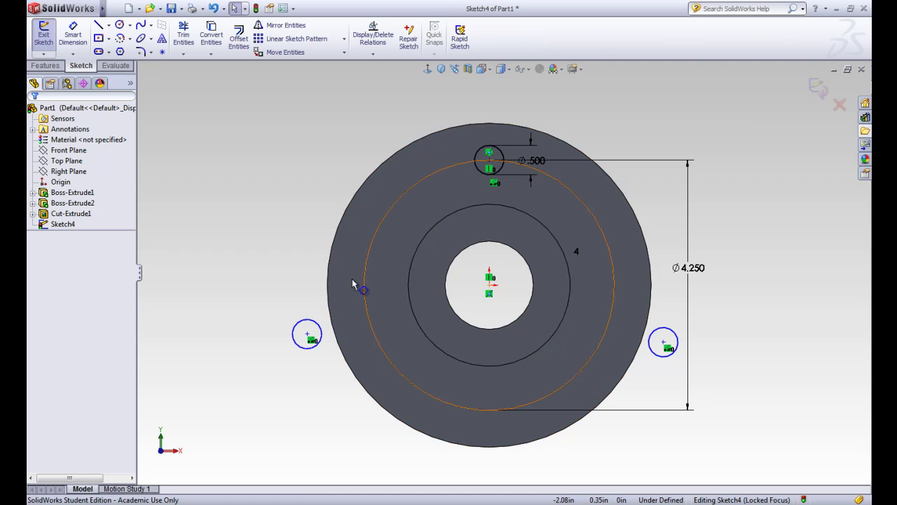
left_click(353, 283)
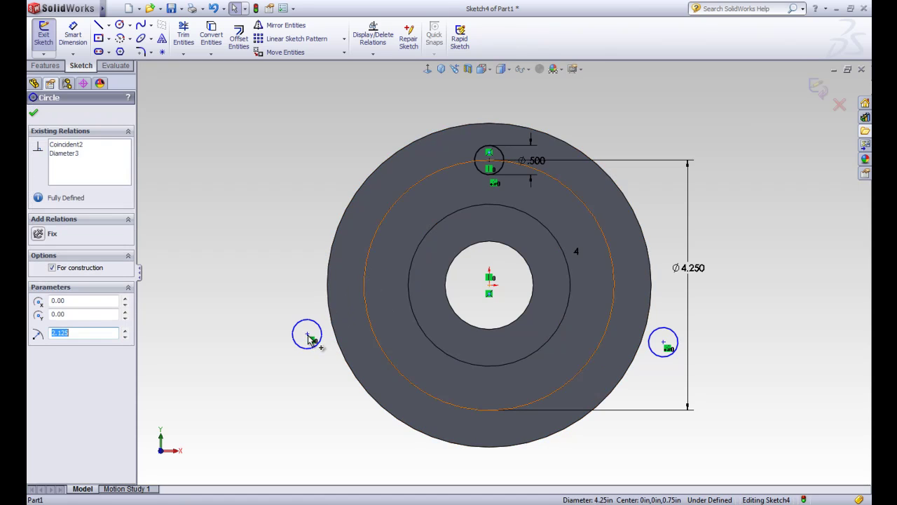
left_click(245, 162)
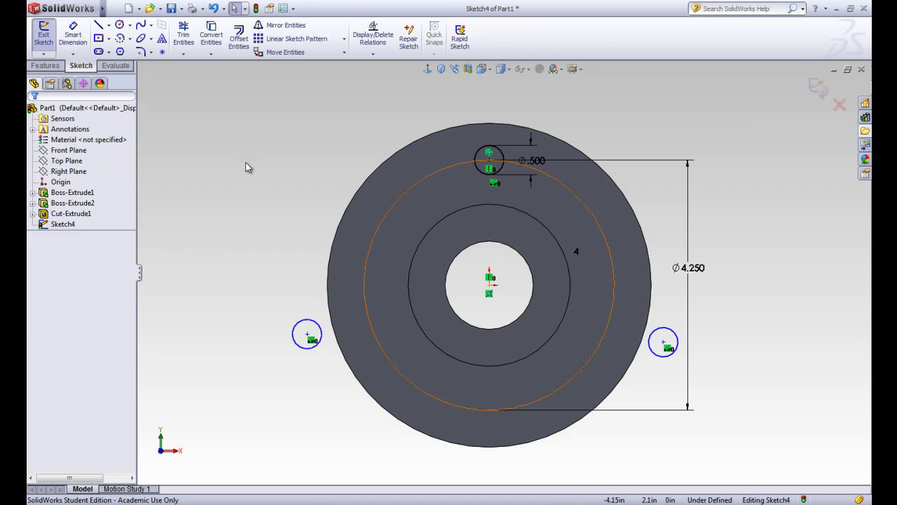
left_click(370, 255)
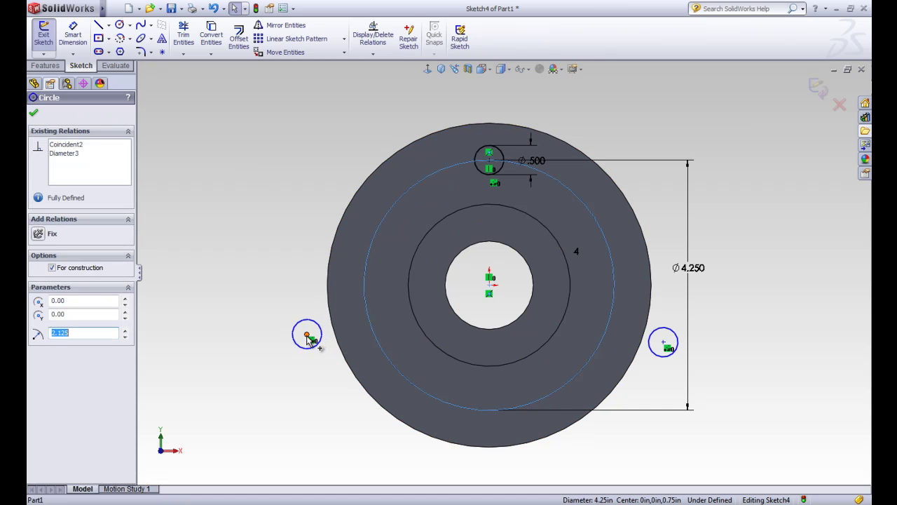
left_click(307, 335, "ctrl")
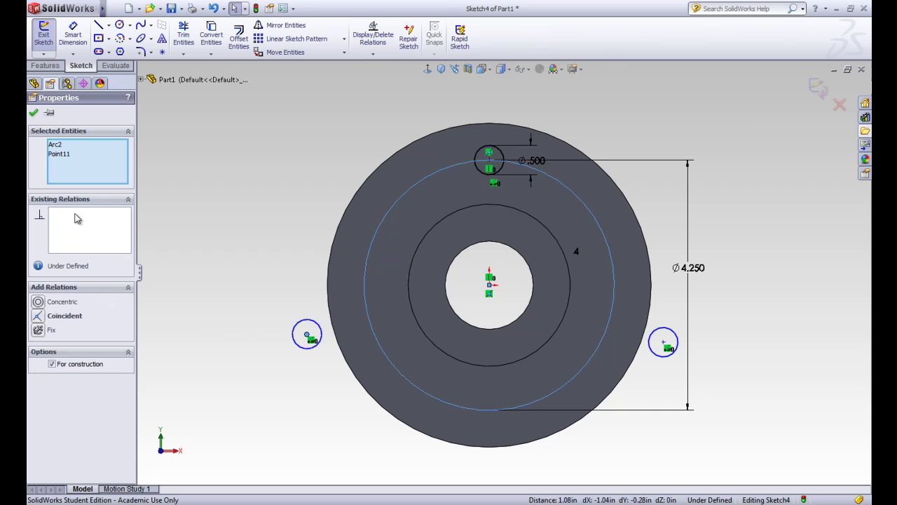
left_click(38, 319)
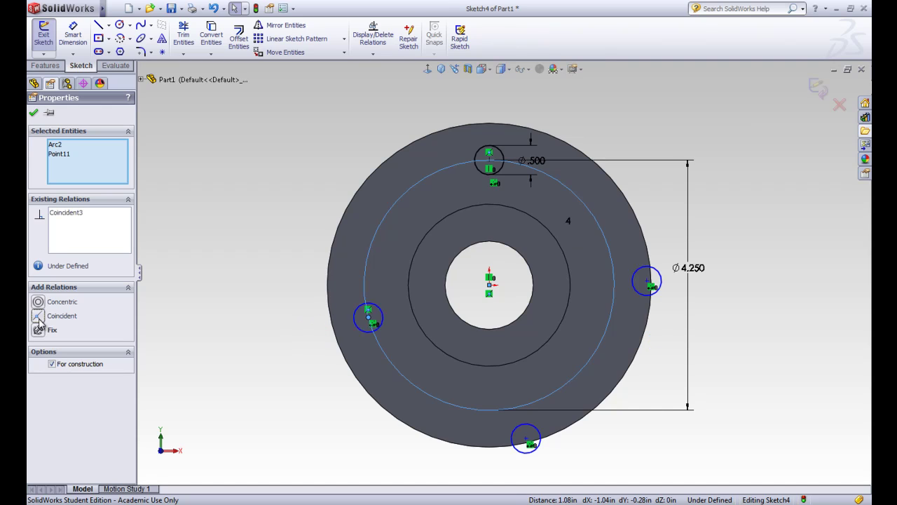
left_click(33, 112)
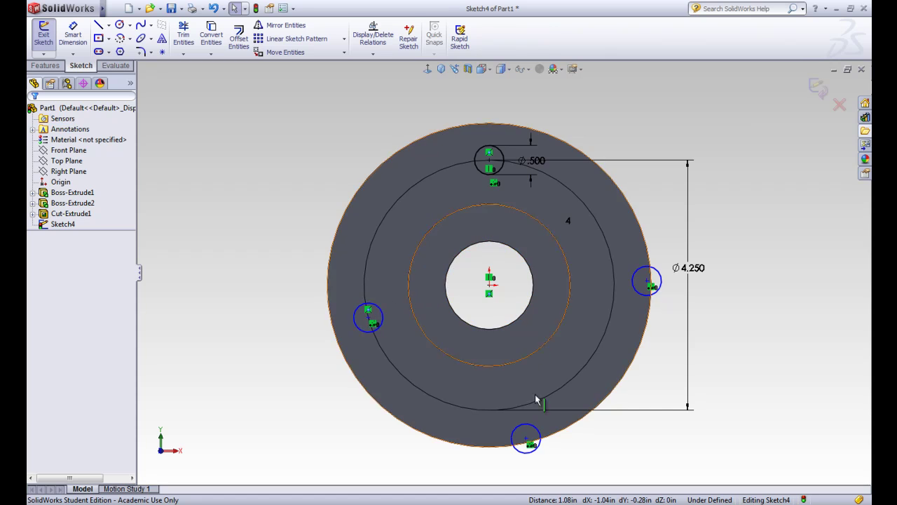
Make the right hole's centre coincident with the bolt circle, fully defining Sketch4
mouse_move(648, 282)
left_mouse_down()
mouse_move(684, 289)
mouse_move(669, 312)
mouse_move(552, 341)
mouse_move(484, 330)
mouse_move(460, 312)
mouse_move(675, 320)
left_mouse_up()
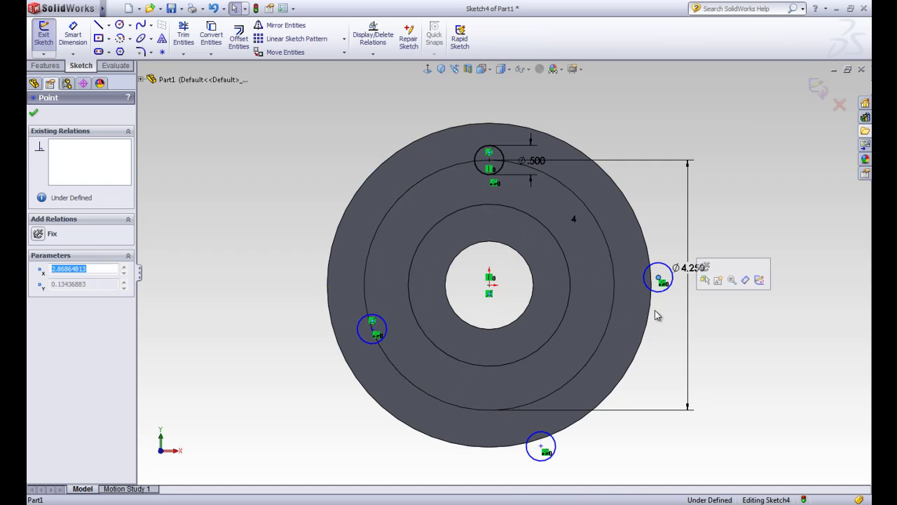
left_click(614, 284, "ctrl")
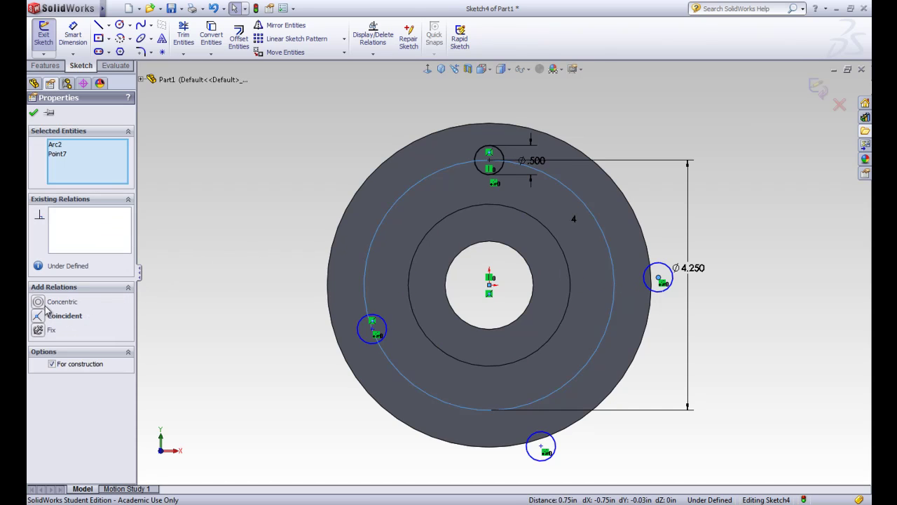
left_click(40, 316)
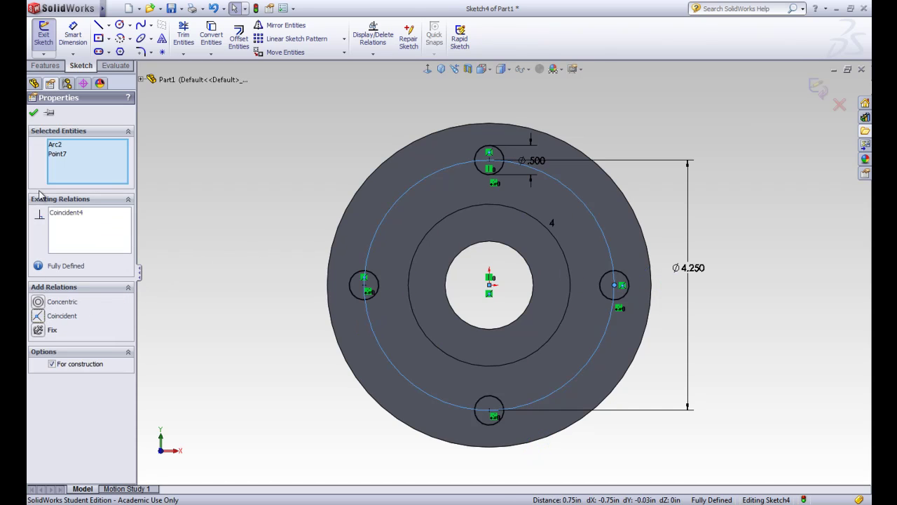
left_click(33, 112)
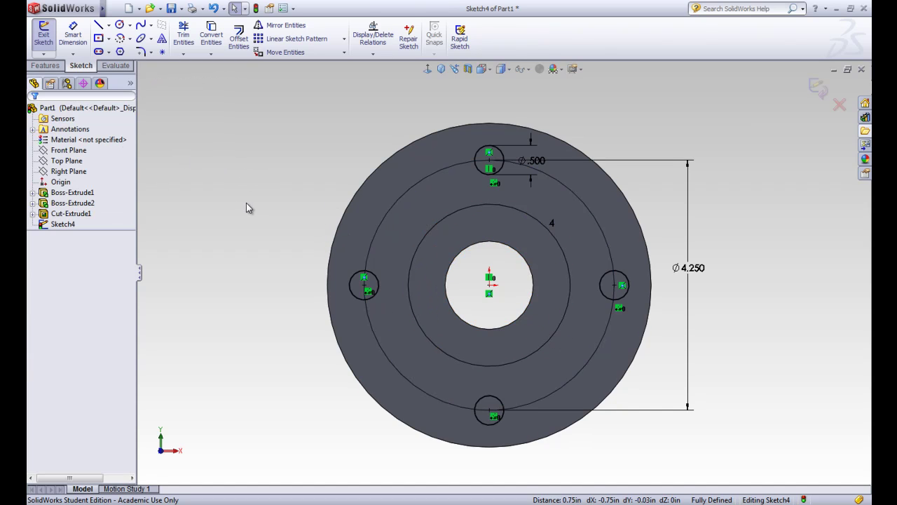
Cut the four 0.500 holes Through All and inspect Cut-Extrude2 in a 3D view
left_click(44, 36)
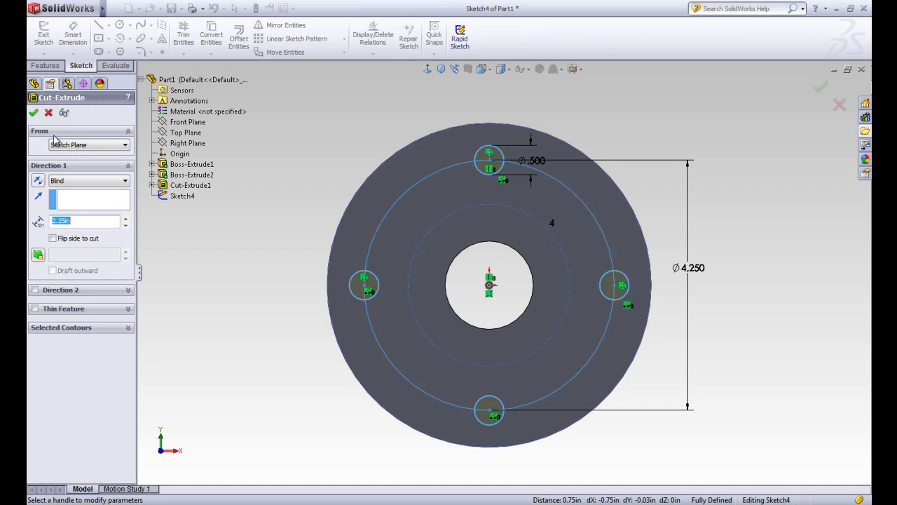
left_click(76, 183)
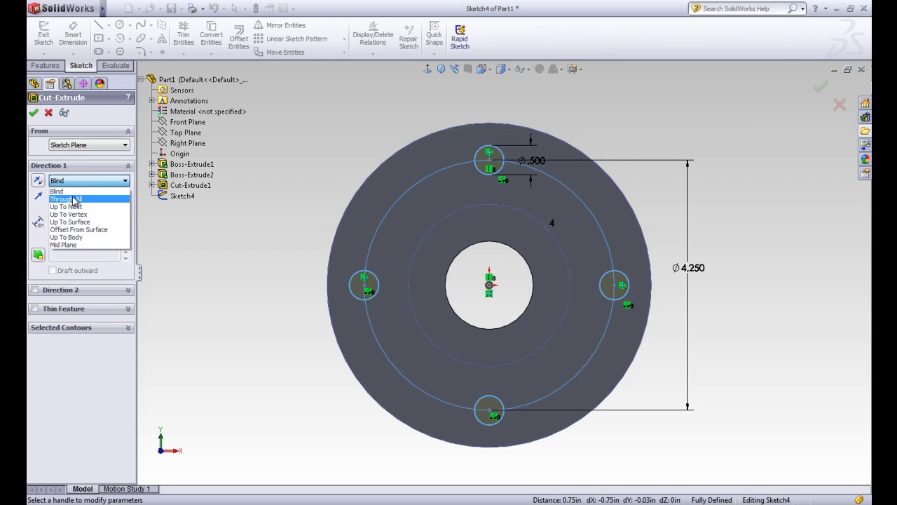
left_click(65, 199)
left_click(34, 113)
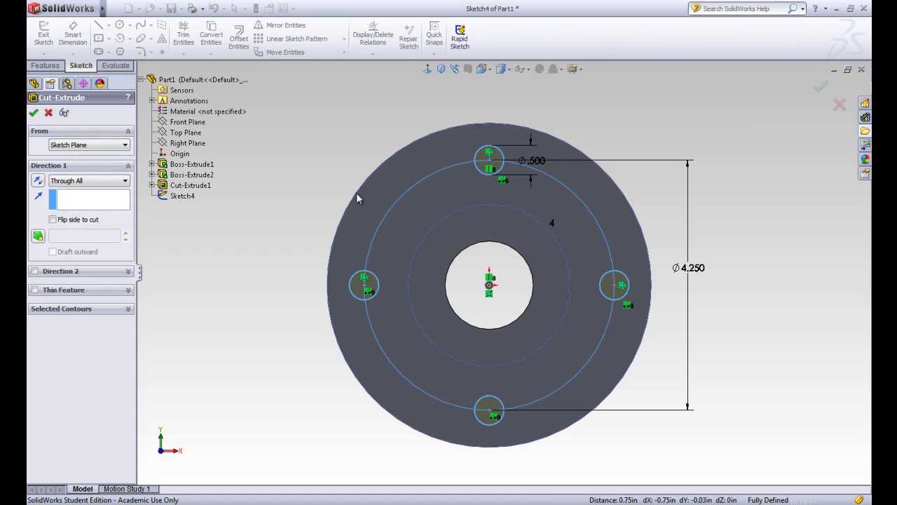
left_click(310, 144)
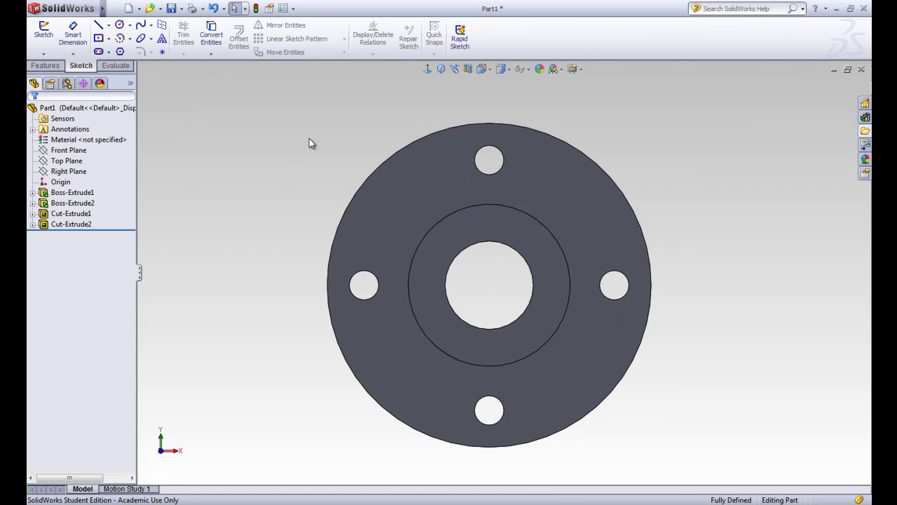
middle_click_drag(288, 134, 294, 156)
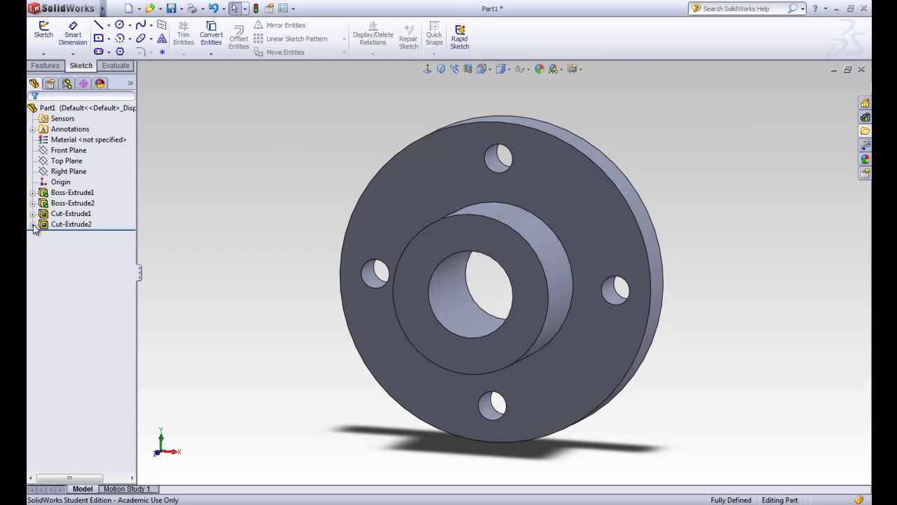
left_click(32, 224)
left_click(74, 235)
left_click(201, 203)
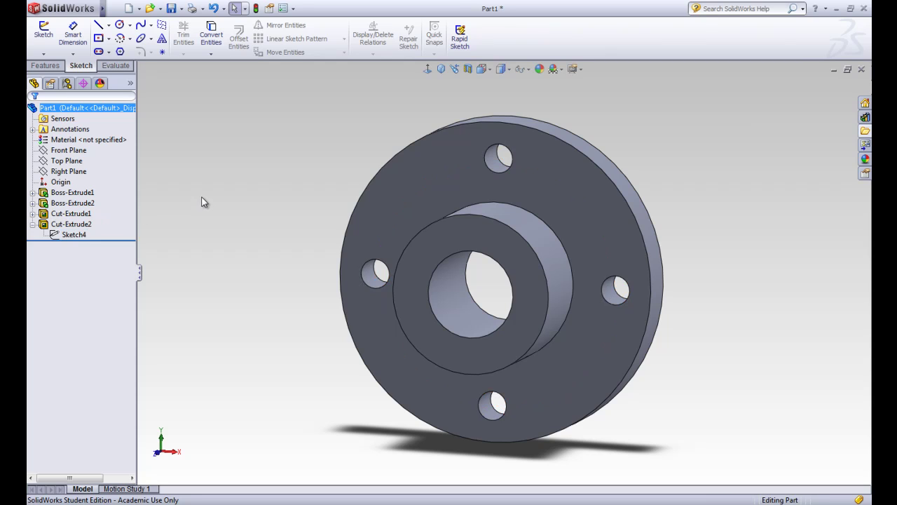
Undo Cut-Extrude2 and the sketch pattern, then exit Sketch4 with one circle left
key("ctrl+z")
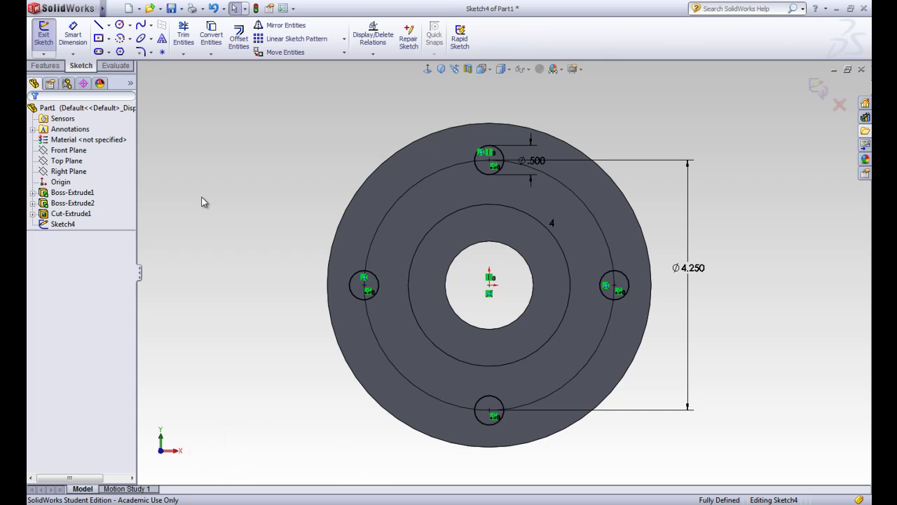
key("ctrl+z")
key("ctrl+z")
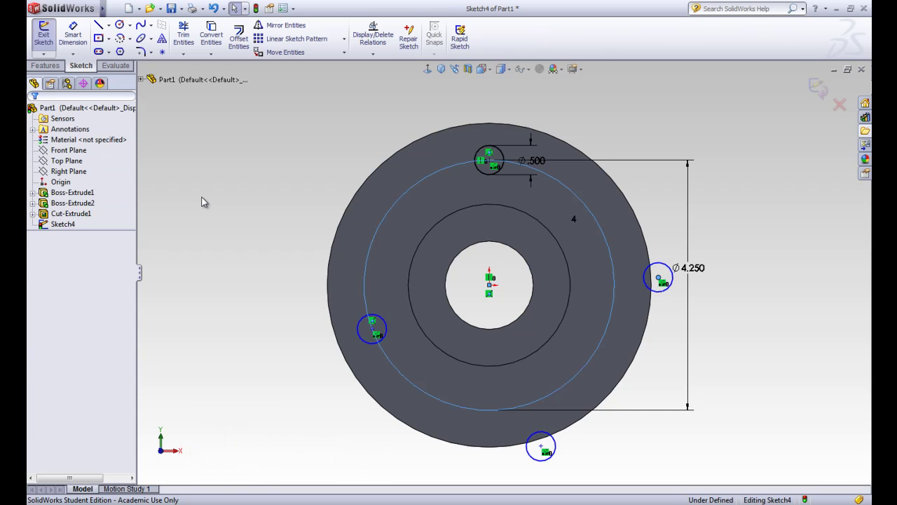
key("ctrl+z")
key("ctrl+z")
key("ctrl+z")
key("ctrl+z")
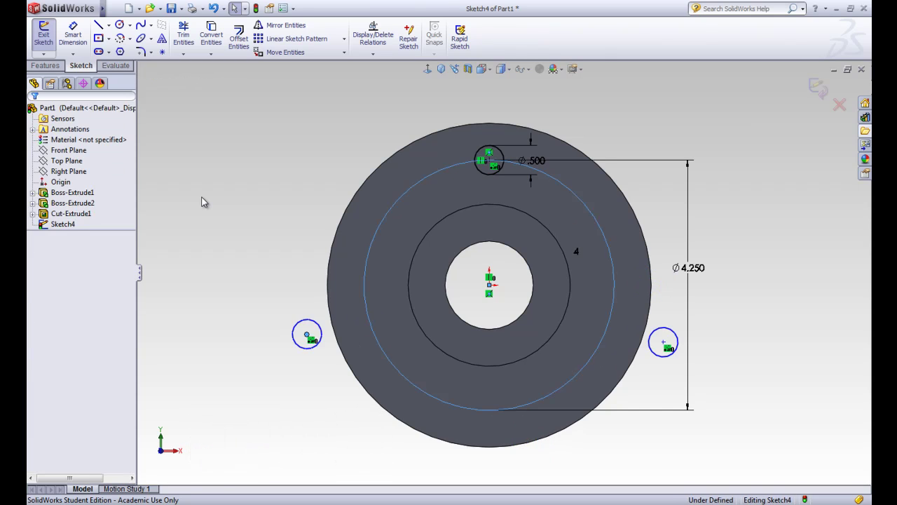
key("ctrl+z")
key("ctrl+z")
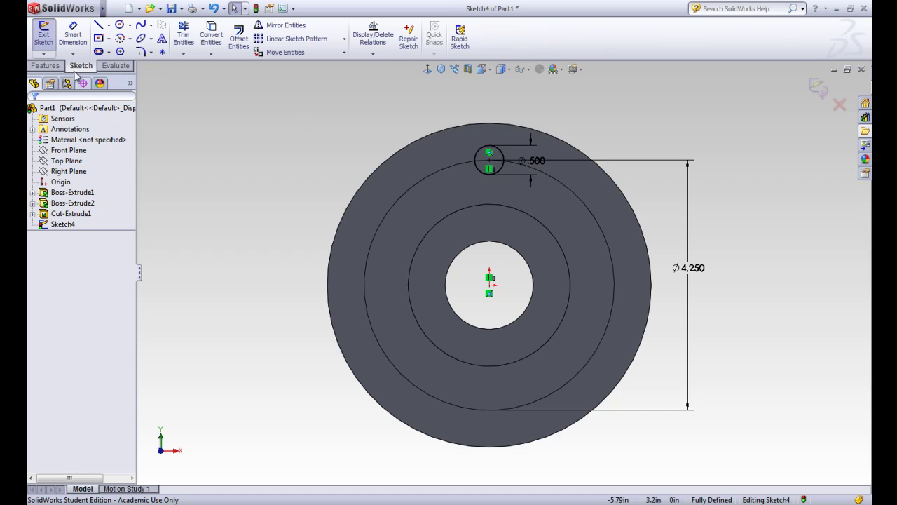
left_click(44, 42)
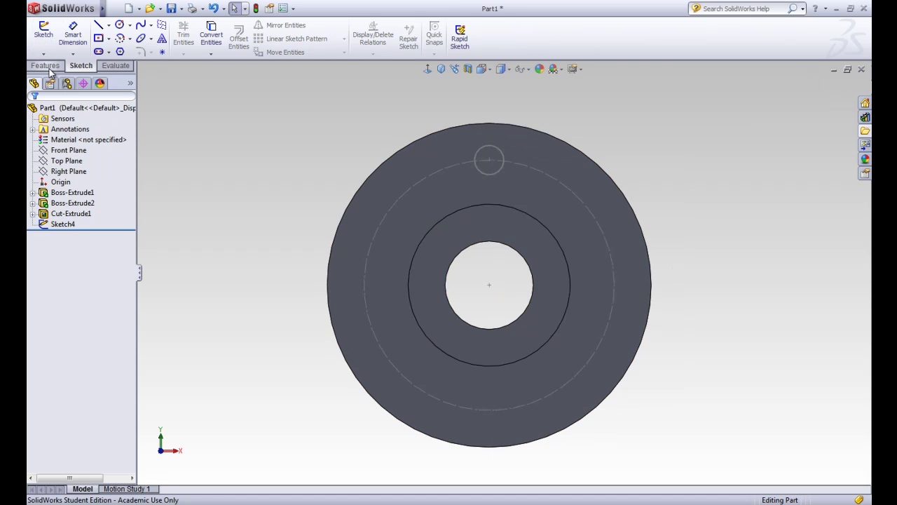
Extrude-cut Sketch4's single 0.500 hole Through All as Cut-Extrude3
left_click(48, 66)
left_click(197, 43)
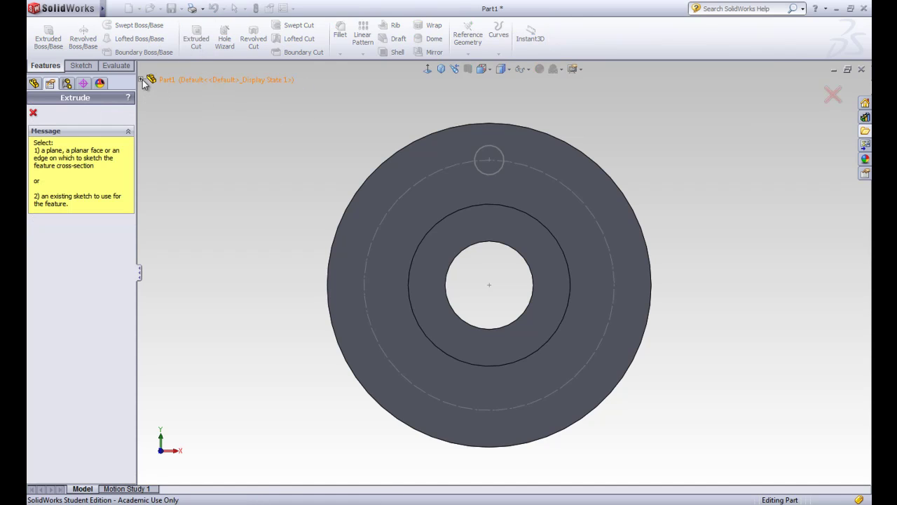
left_click(141, 80)
left_click(179, 197)
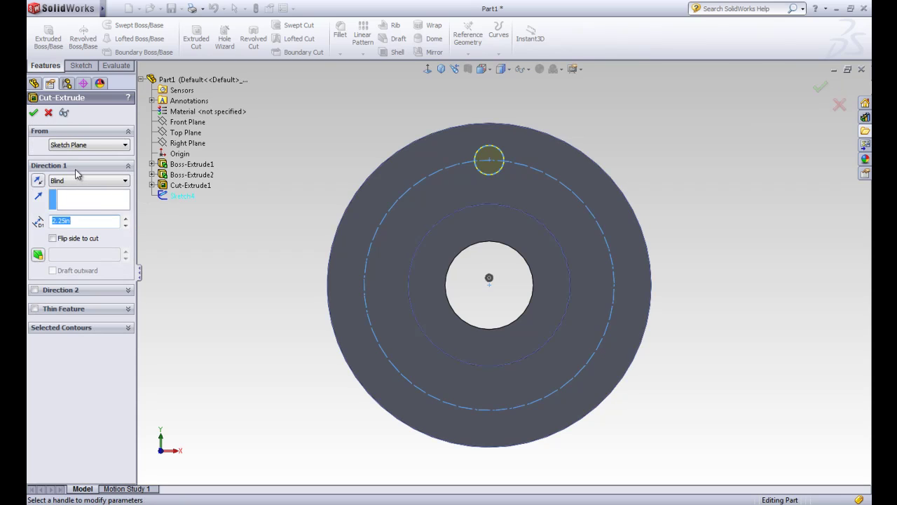
left_click(73, 184)
left_click(73, 199)
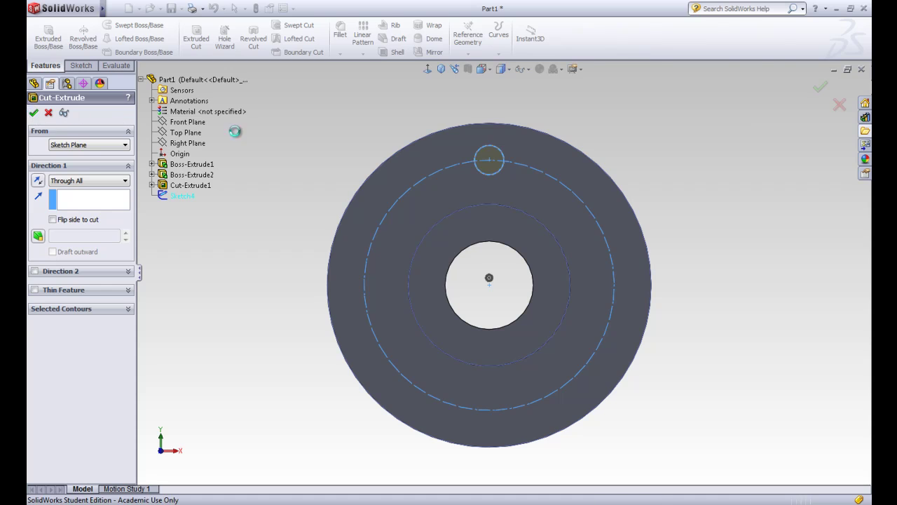
key("Return")
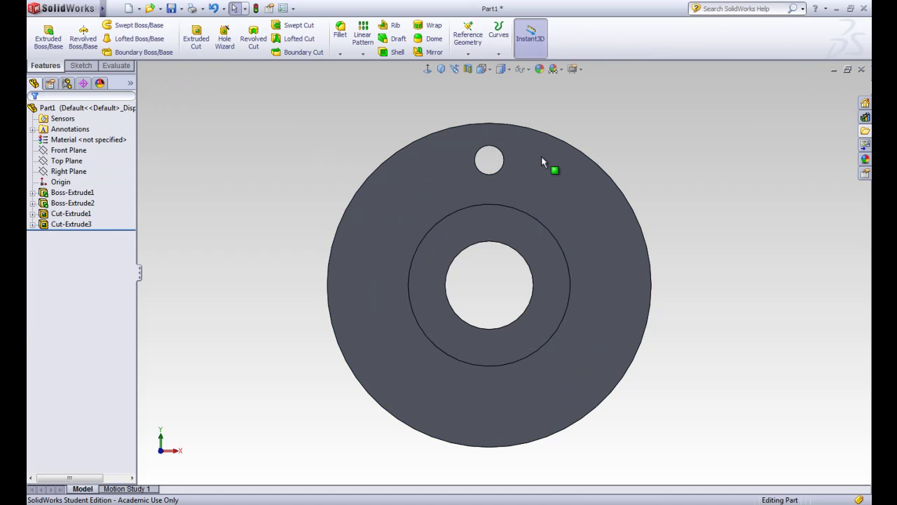
Start a Circular Pattern using the bore's temporary axis as the rotation axis
middle_click_drag(666, 161, 402, 135)
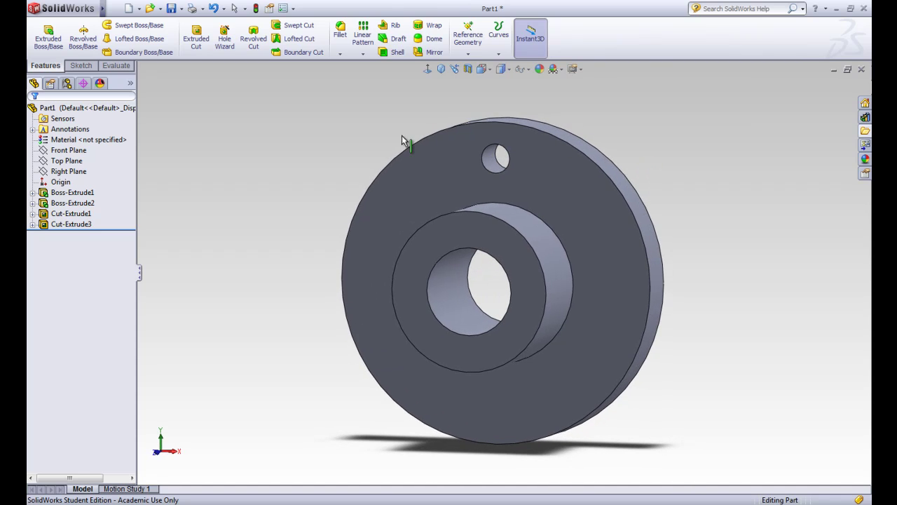
left_click(364, 55)
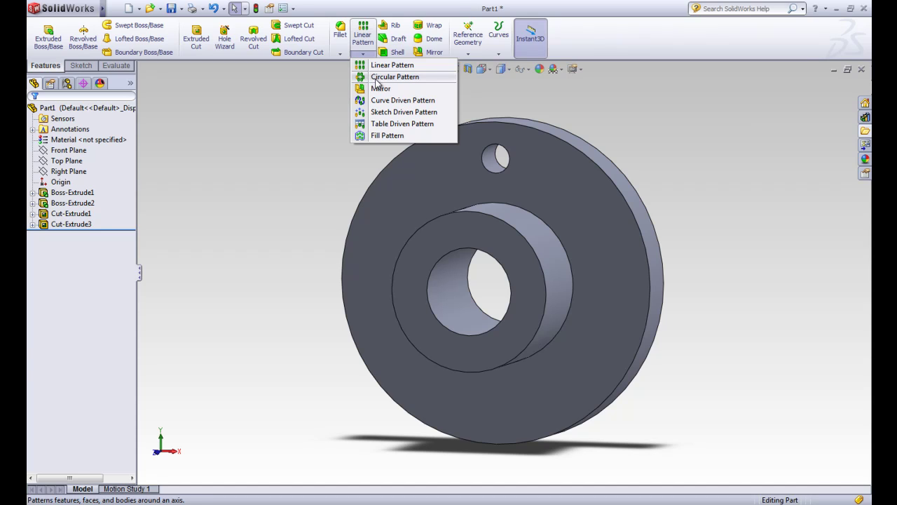
left_click(393, 77)
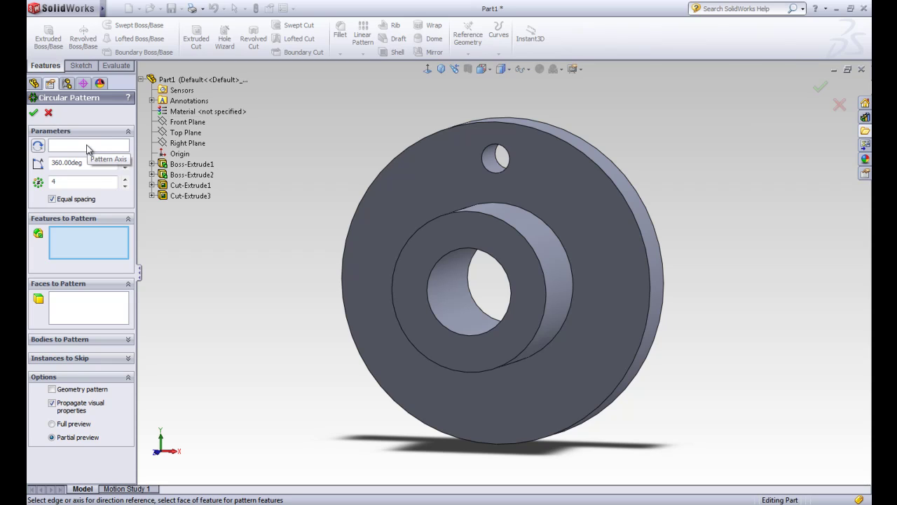
left_click(88, 145)
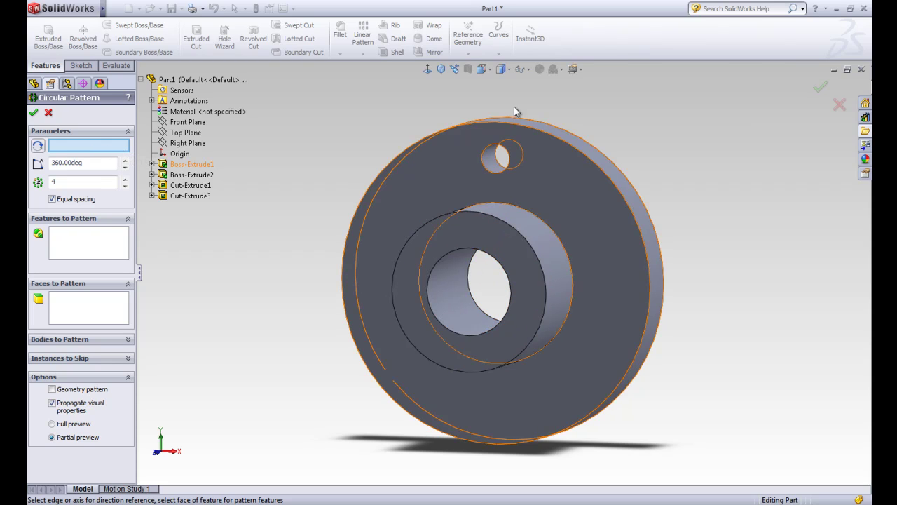
left_click(529, 70)
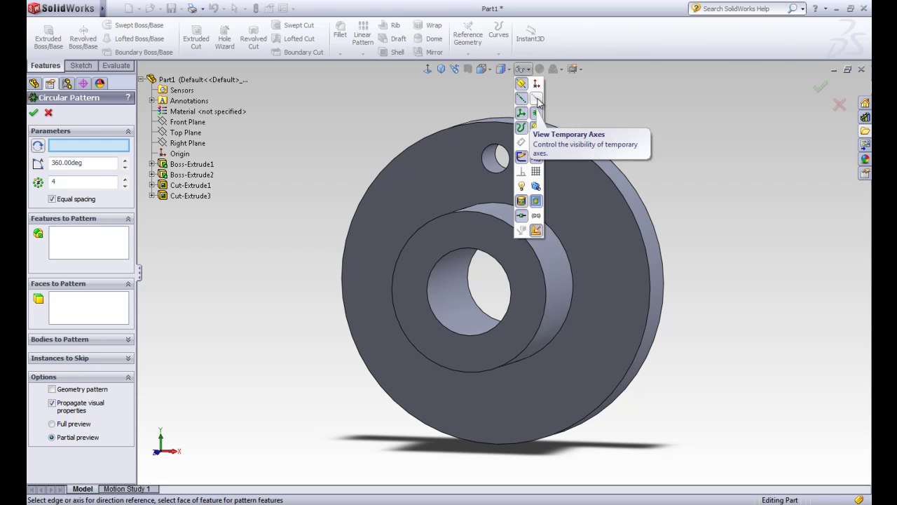
left_click(537, 101)
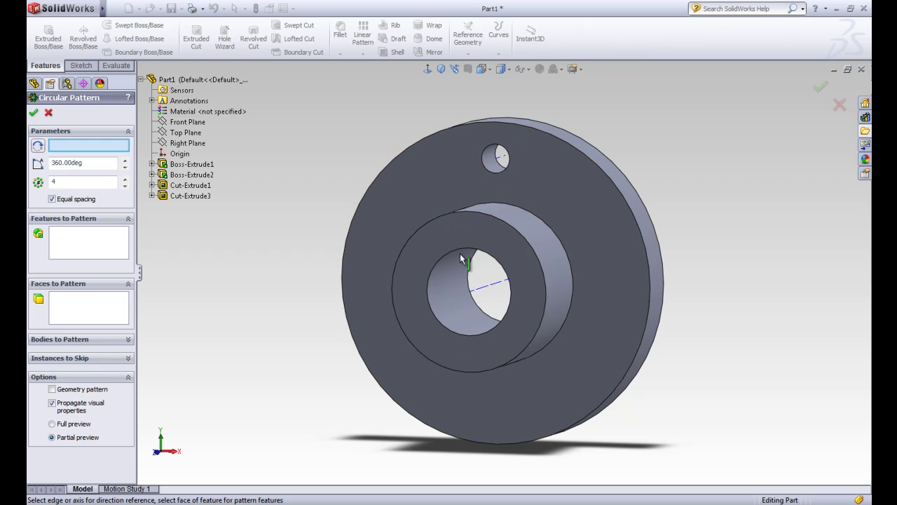
left_click(480, 290)
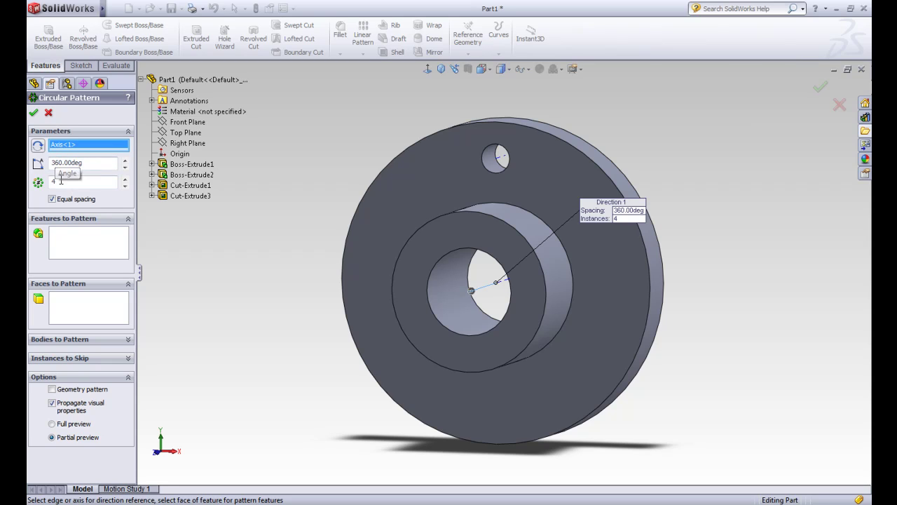
Pattern Cut-Extrude3 into 4 equally spaced holes as CirPattern1
left_click(52, 200)
left_click(70, 245)
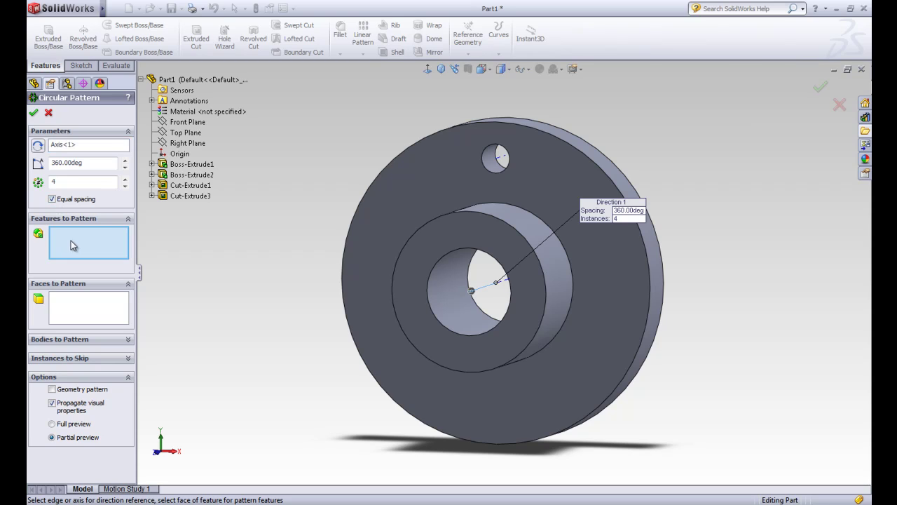
left_click(192, 199)
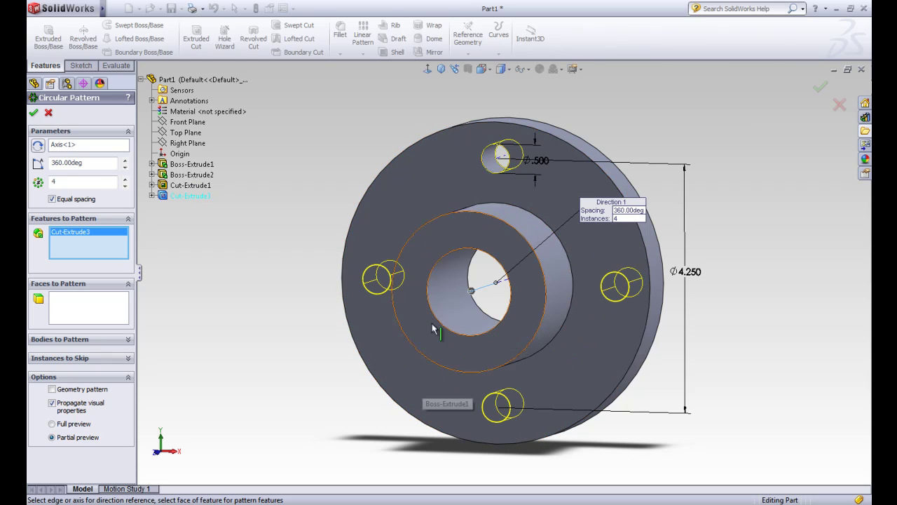
left_click(32, 113)
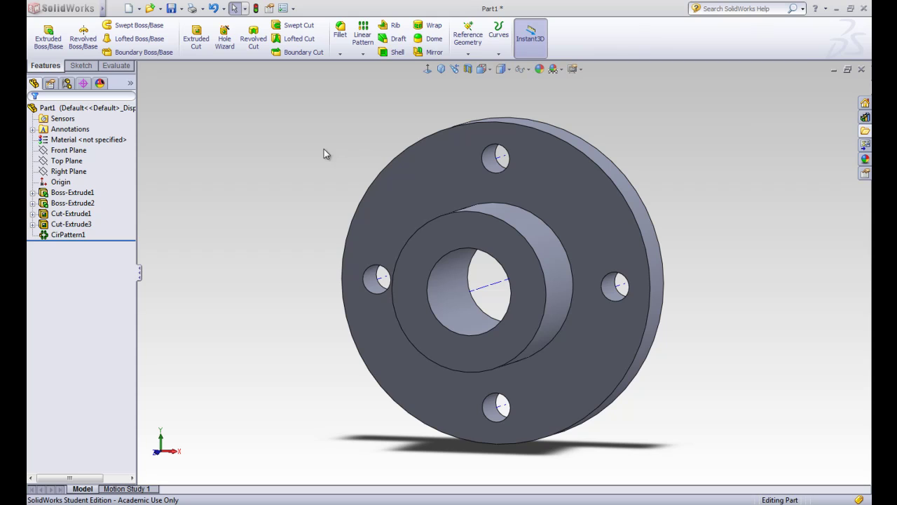
Fillet the outer rim edge and both boss edges with a 0.25in radius, shown in full preview
left_click(343, 39)
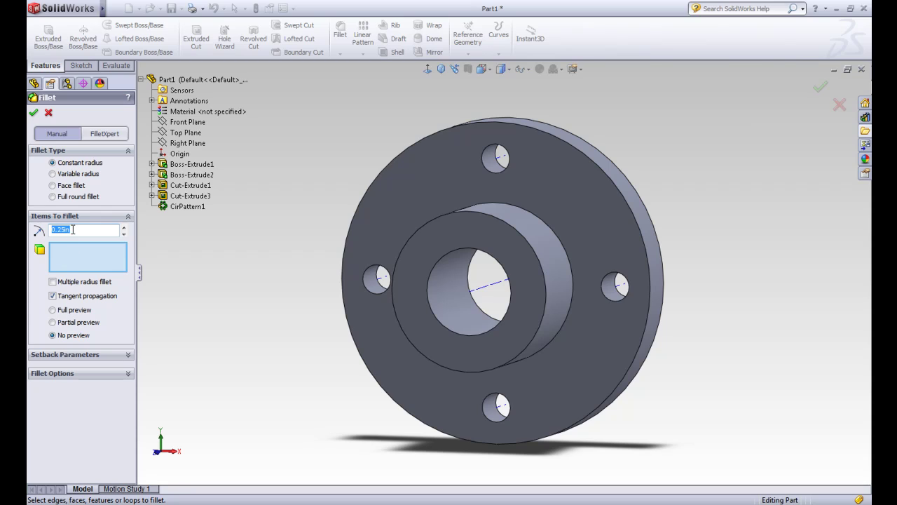
left_click(73, 229)
double_click(79, 230)
type(".25")
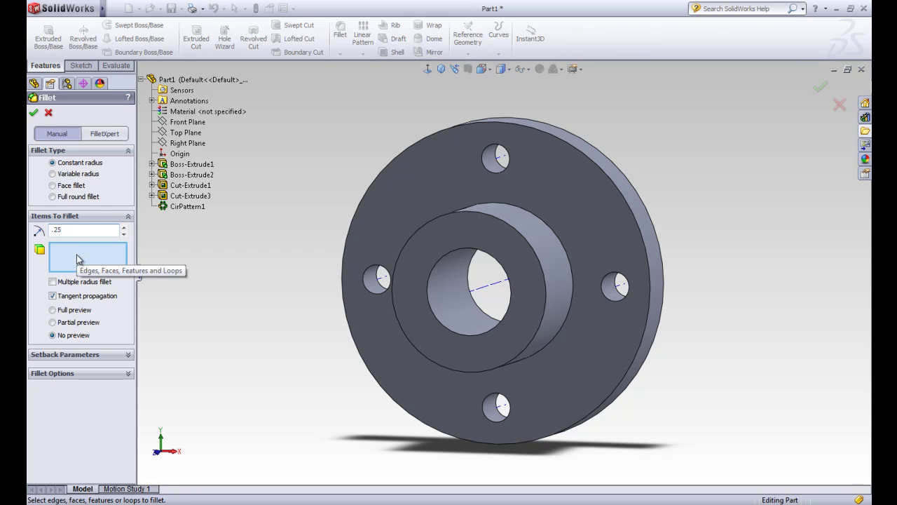
left_click(78, 259)
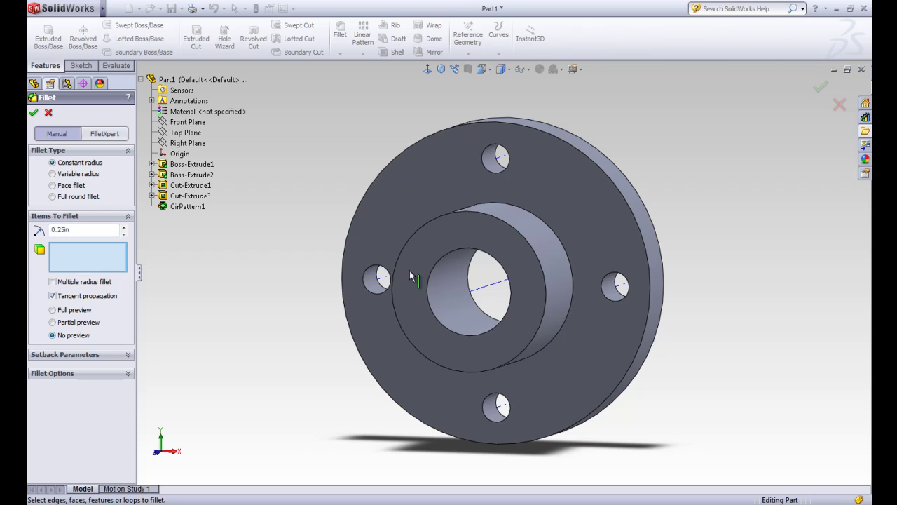
left_click(617, 187)
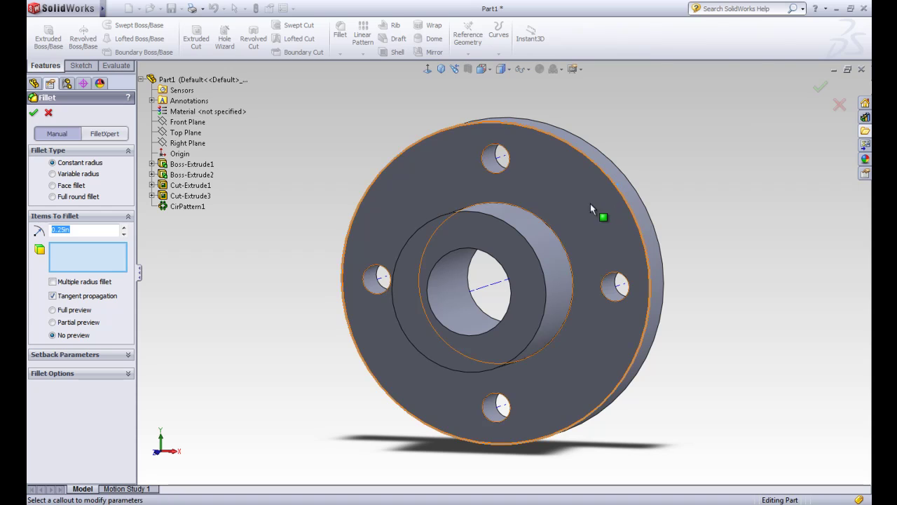
left_click(559, 240)
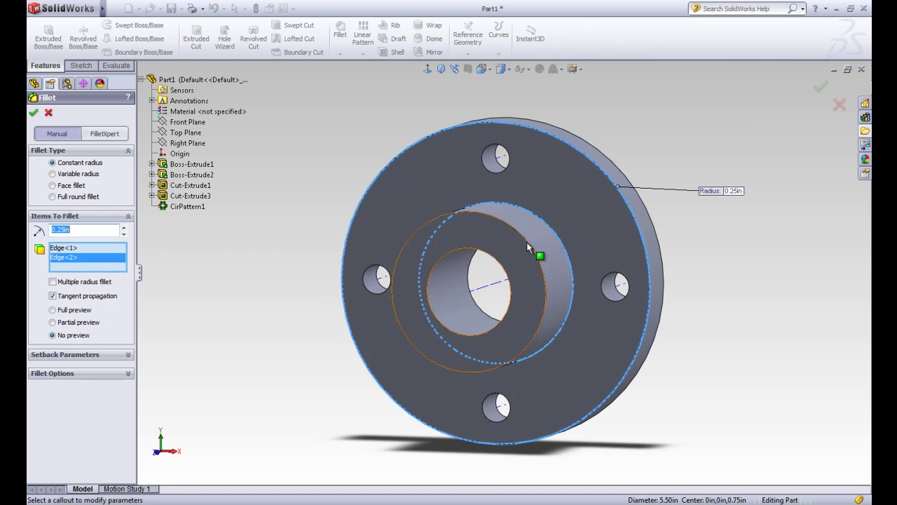
left_click(529, 247)
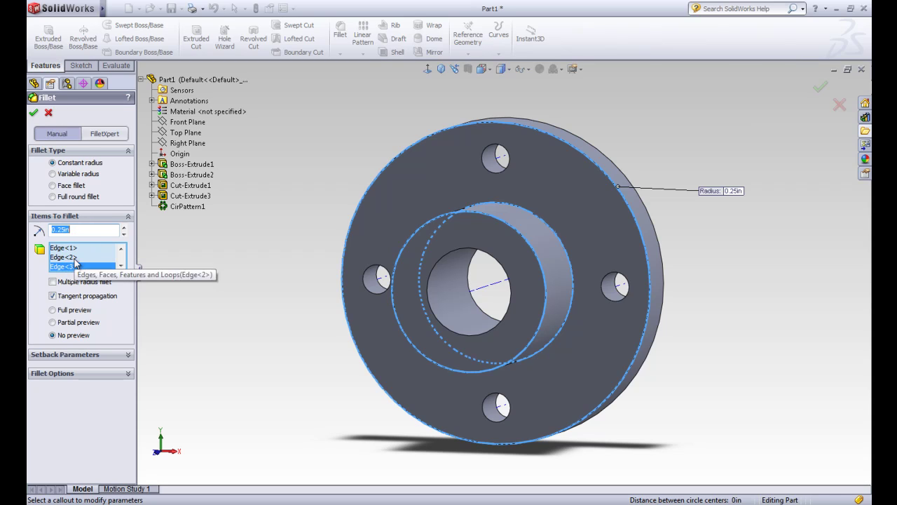
left_click(53, 311)
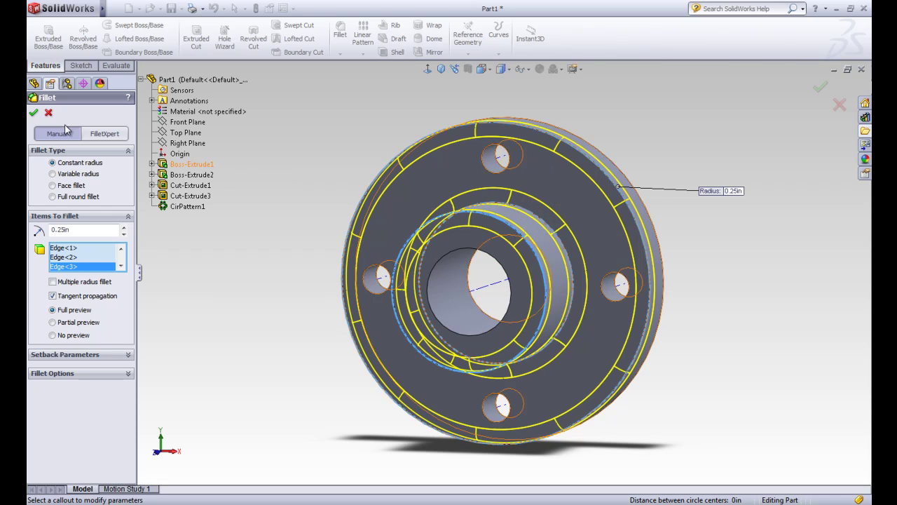
left_click(35, 114)
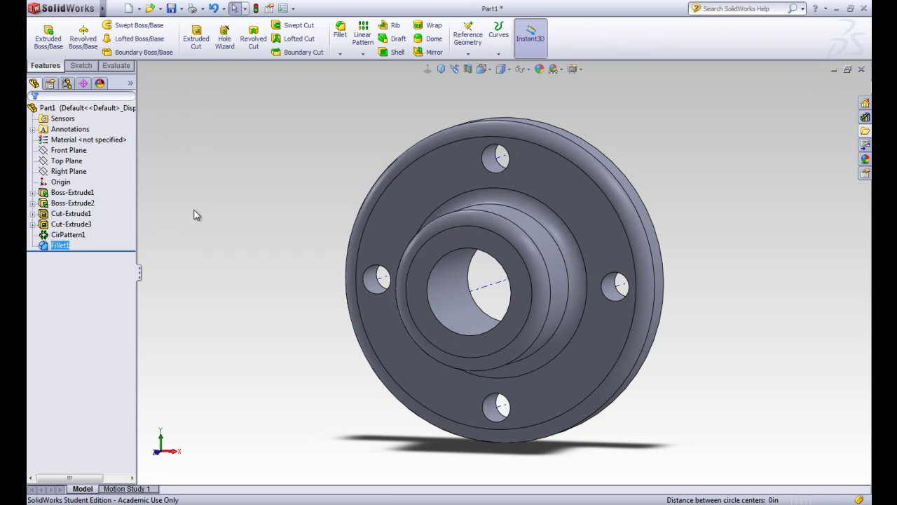
Chamfer the bore's front edge with a 0.08in distance at 45 degrees
left_click(224, 190)
mouse_move(321, 154)
middle_mouse_down()
mouse_move(304, 166)
mouse_move(319, 165)
mouse_move(321, 150)
middle_mouse_up()
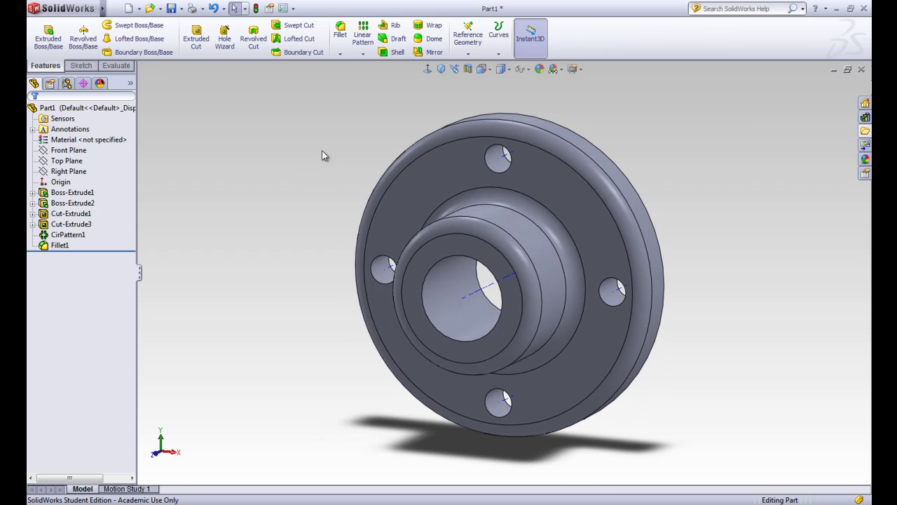
left_click(340, 55)
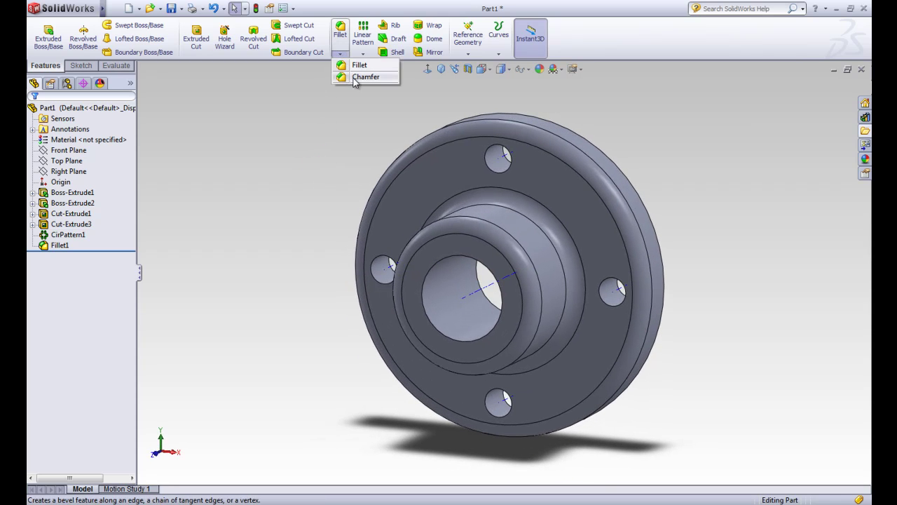
left_click(359, 77)
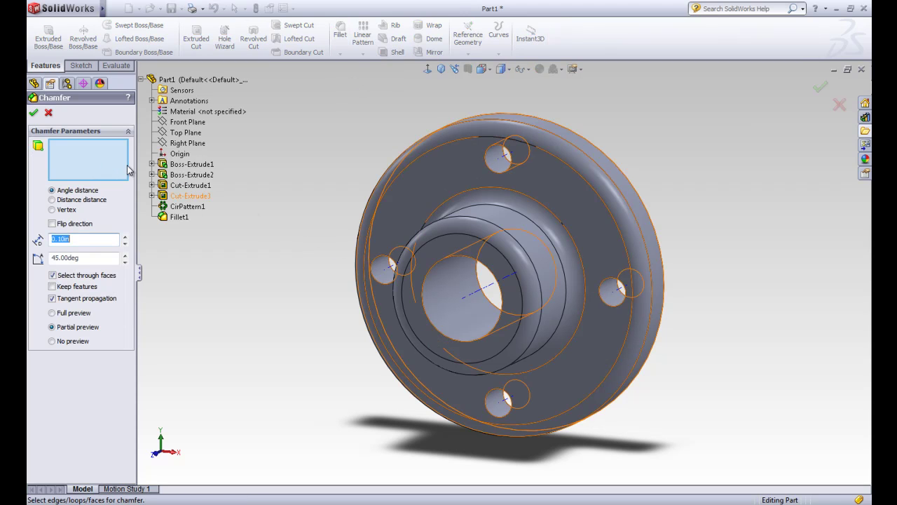
left_click(434, 270)
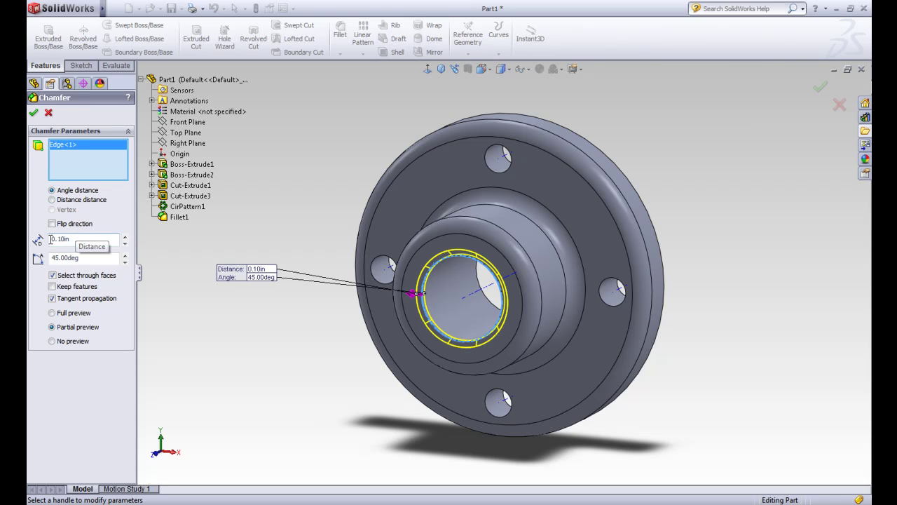
left_click_drag(70, 239, 51, 239)
key("BackSpace")
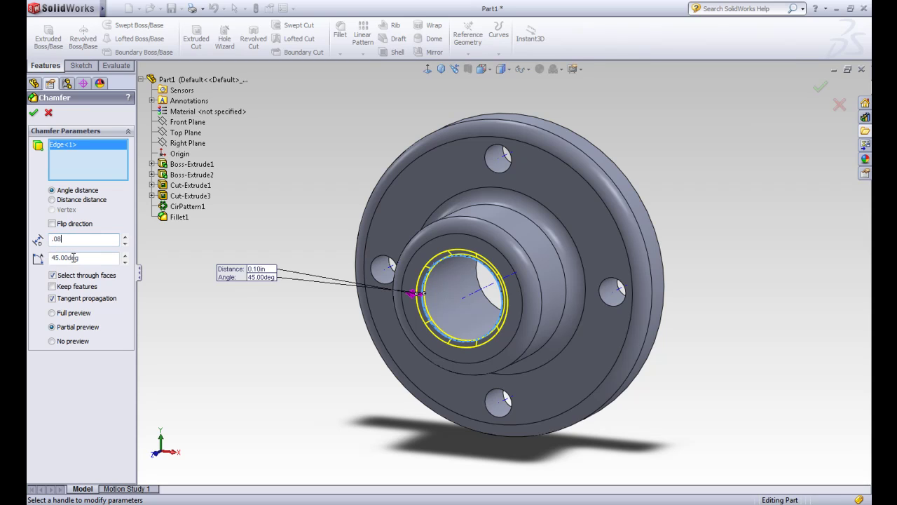
left_click(34, 113)
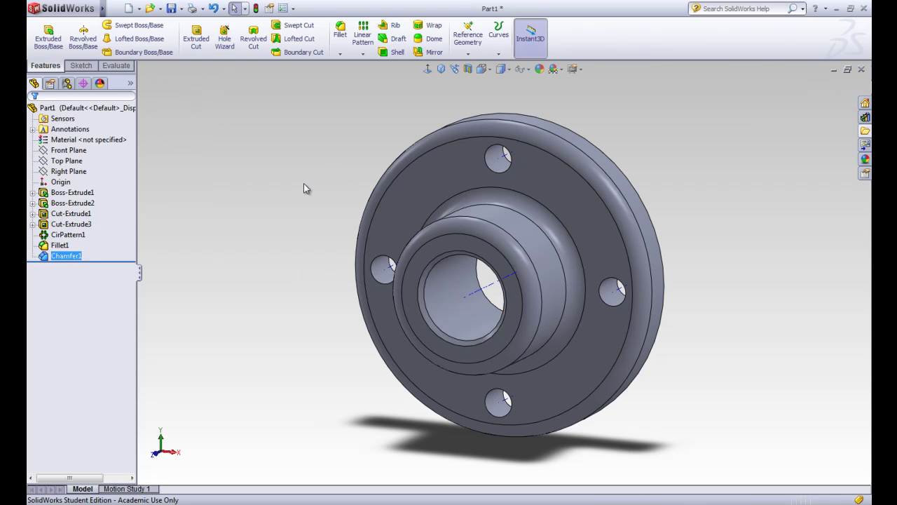
left_click(295, 321)
mouse_move(275, 342)
middle_mouse_down()
mouse_move(295, 300)
mouse_move(345, 315)
mouse_move(340, 344)
mouse_move(314, 356)
mouse_move(276, 341)
mouse_move(271, 327)
middle_mouse_up()
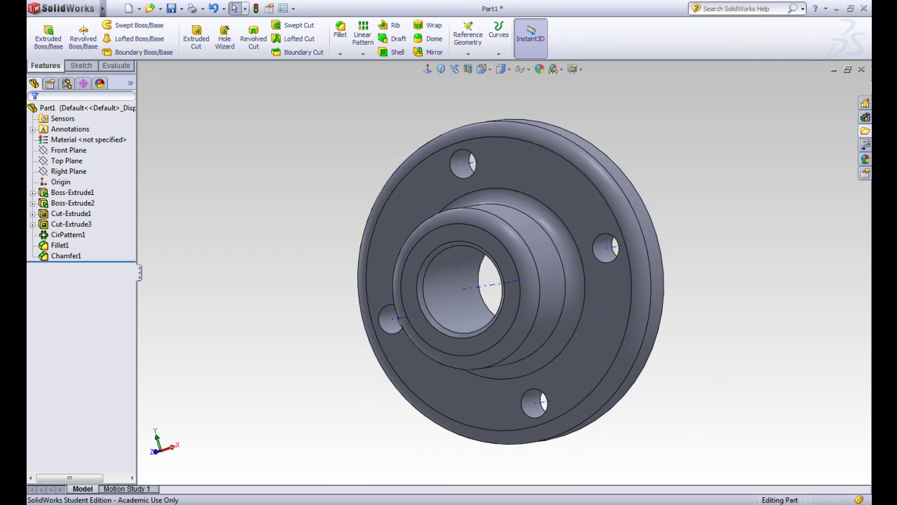